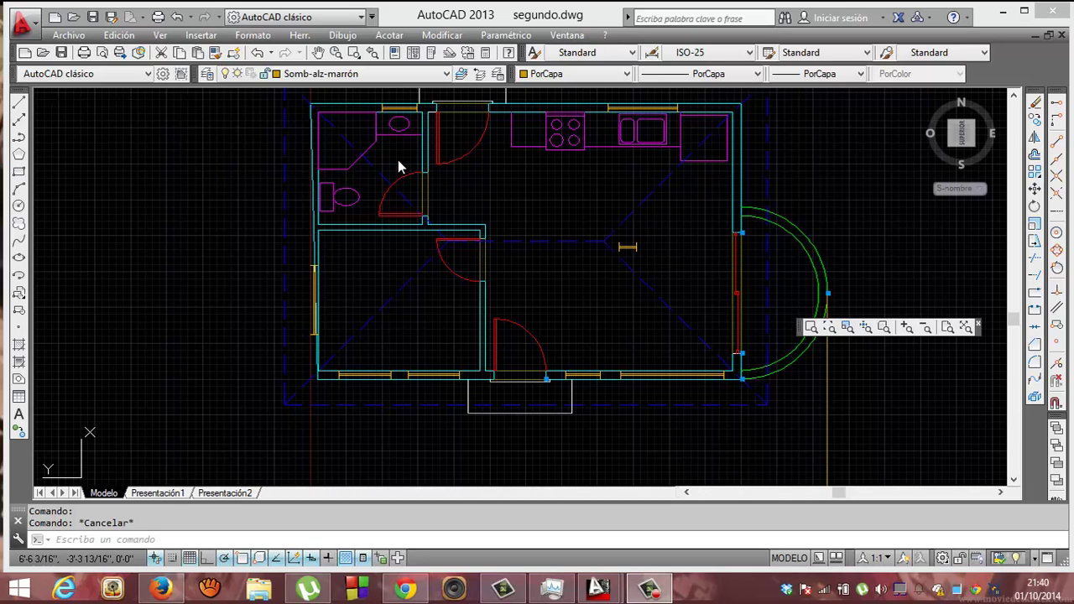
Freeze the Tejado layer from the Layers toolbar dropdown to hide the dashed roof lines.
left_click(444, 74)
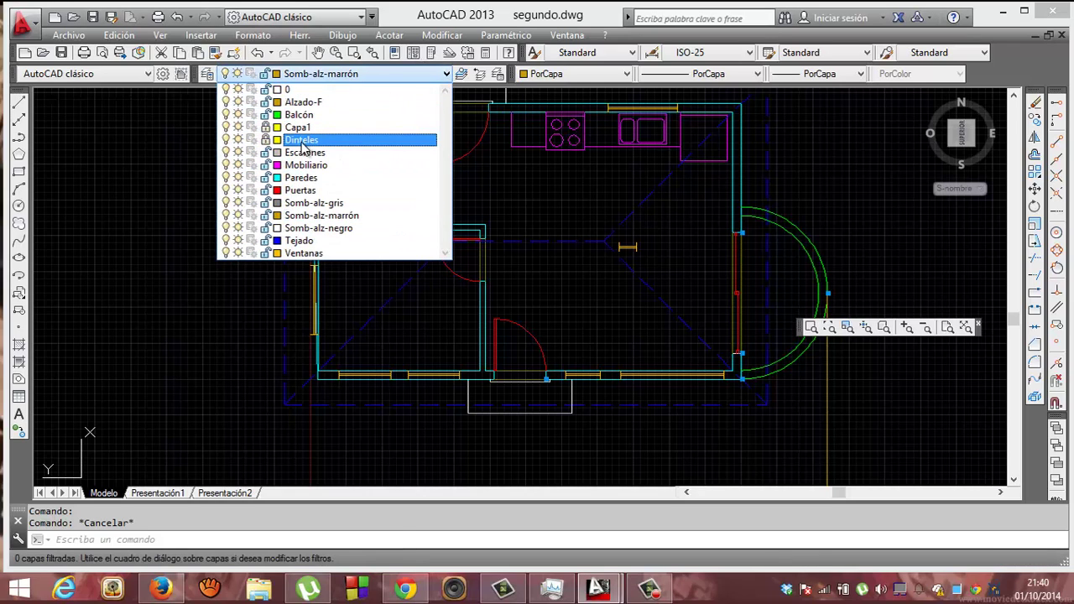
left_click(238, 240)
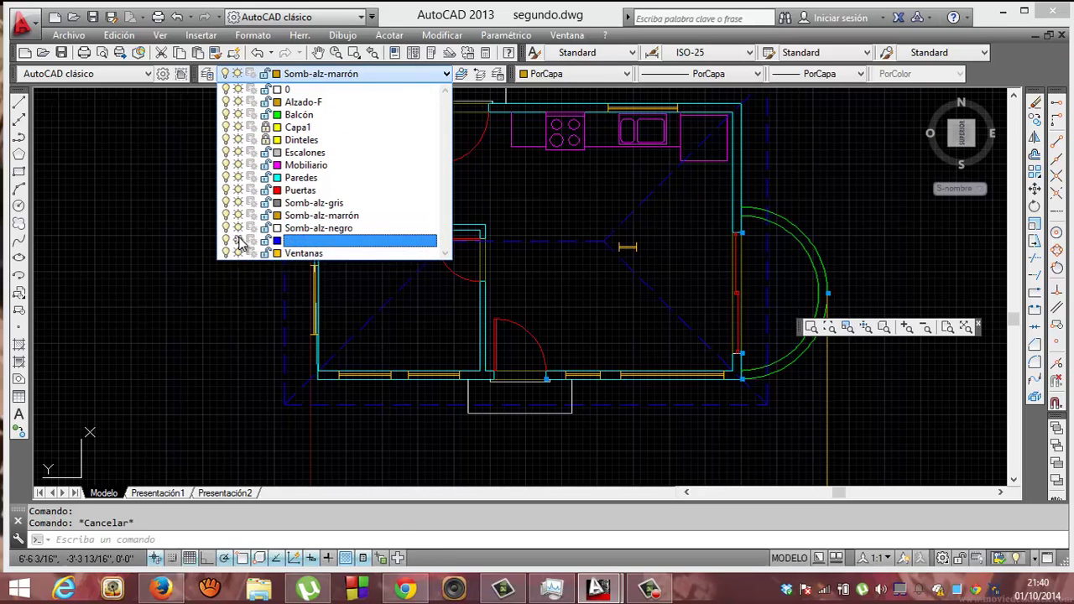
left_click(223, 311)
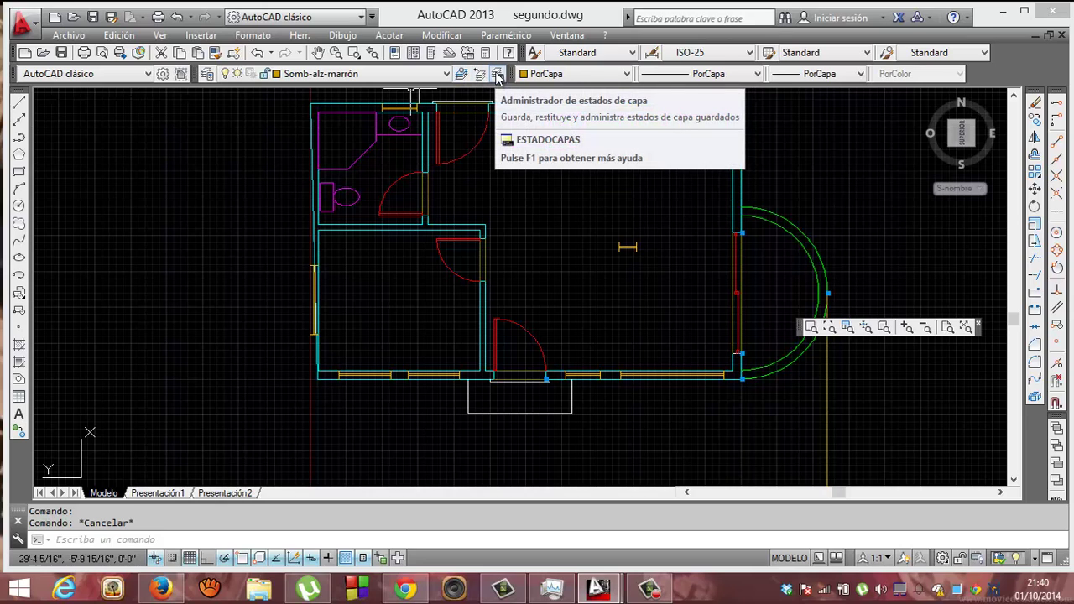
Create a new layer named Somb-plan-suelo in the Layer Properties Manager.
left_click(208, 75)
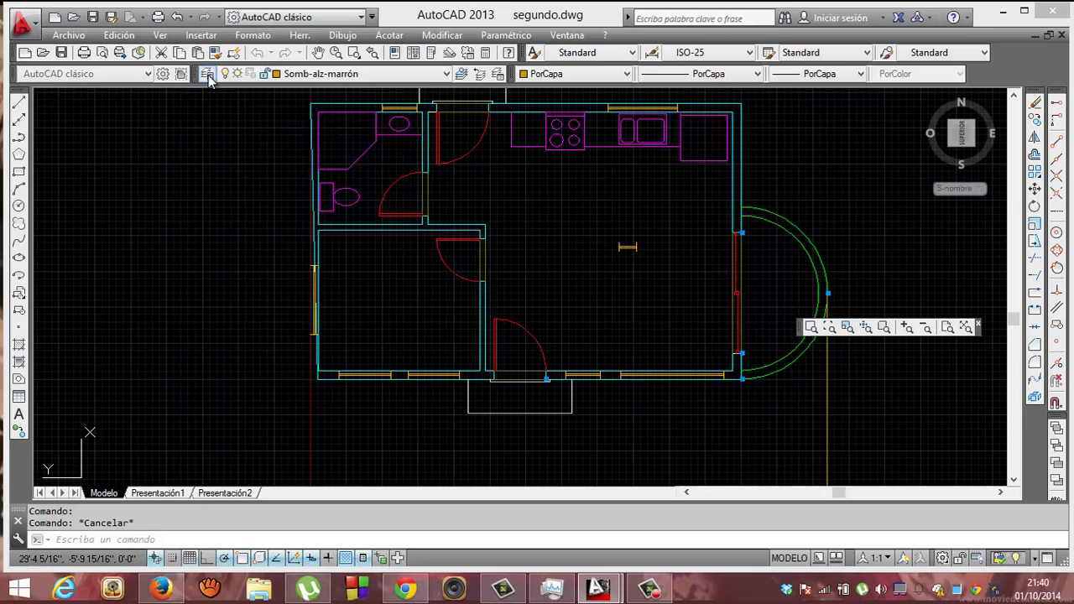
left_click(208, 74)
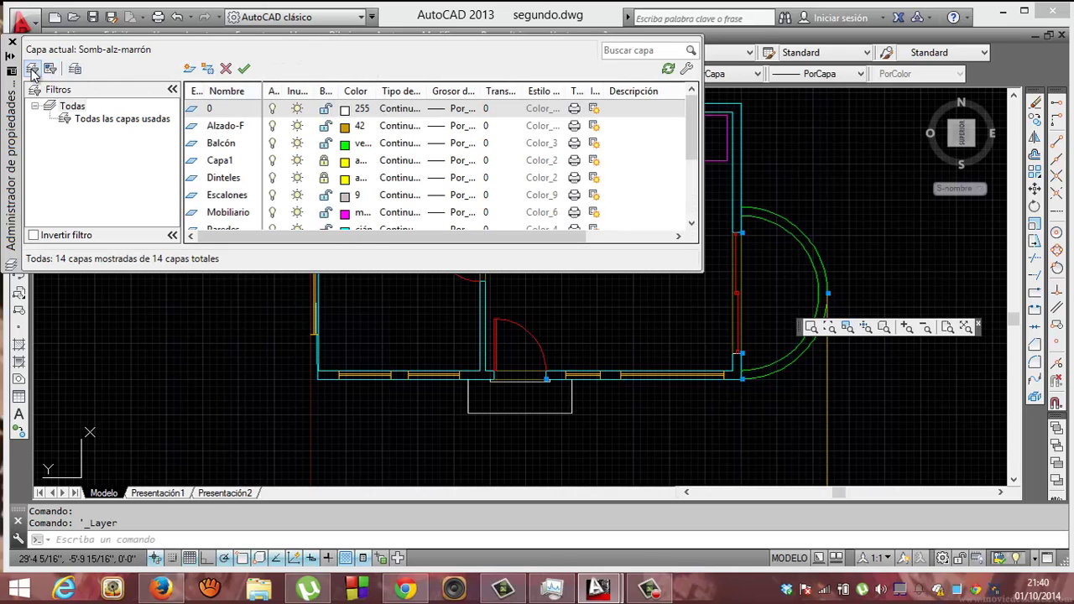
left_click(190, 69)
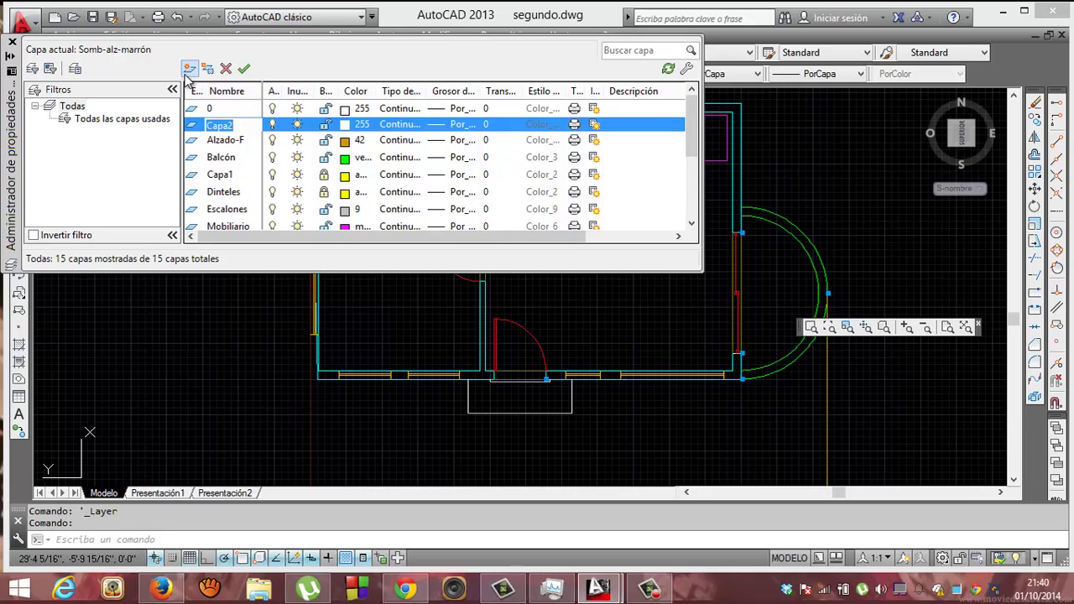
type("S")
type("omb-")
type("plan-")
type("marrón")
key("Return")
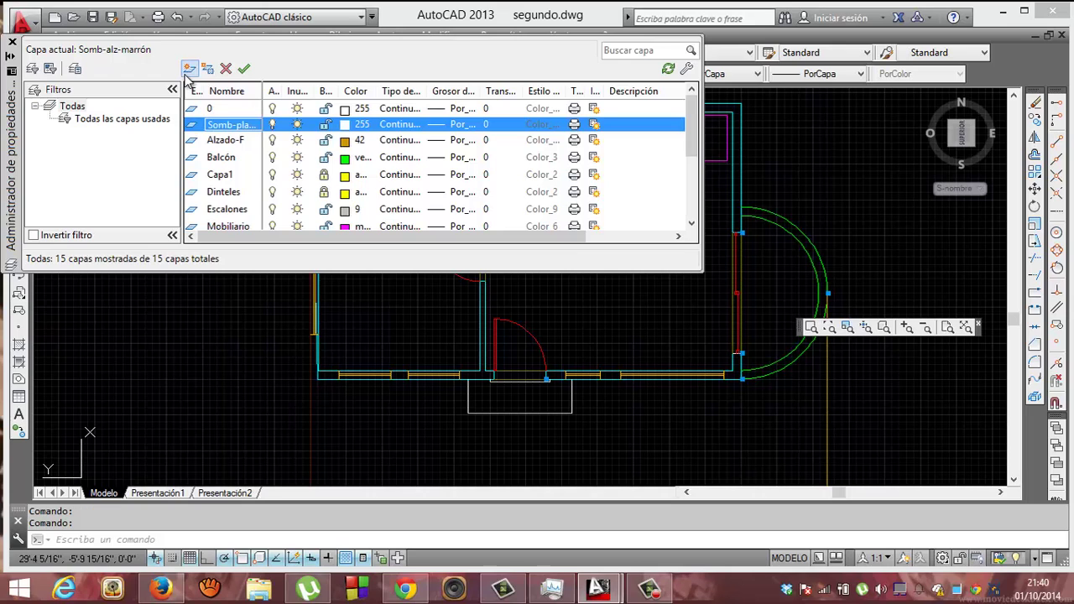
Give the new layer colour 142 and make it the current layer.
left_click(356, 126)
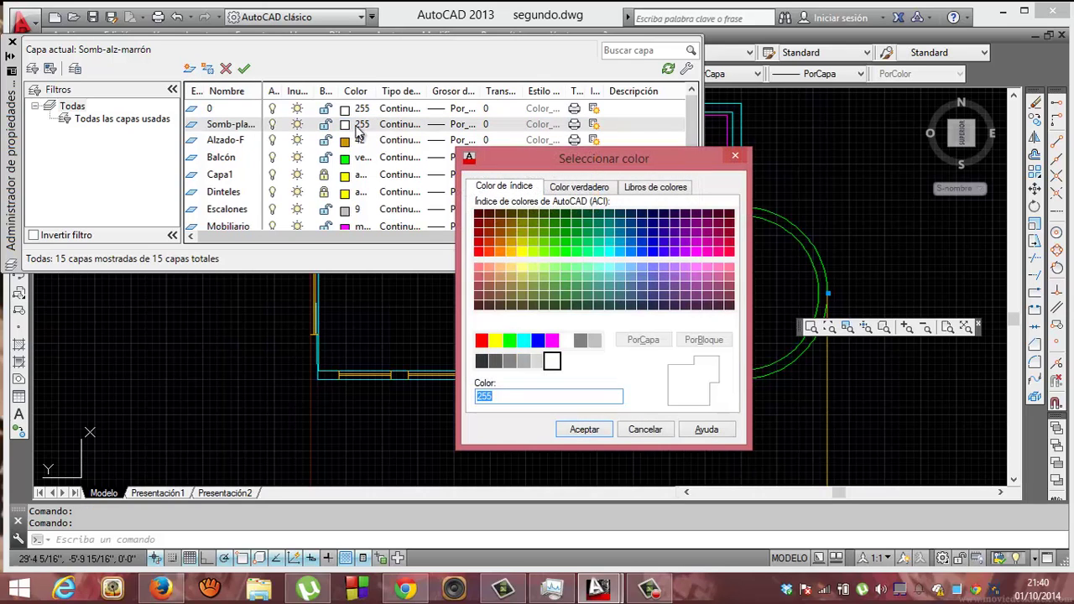
type("142")
left_click(585, 430)
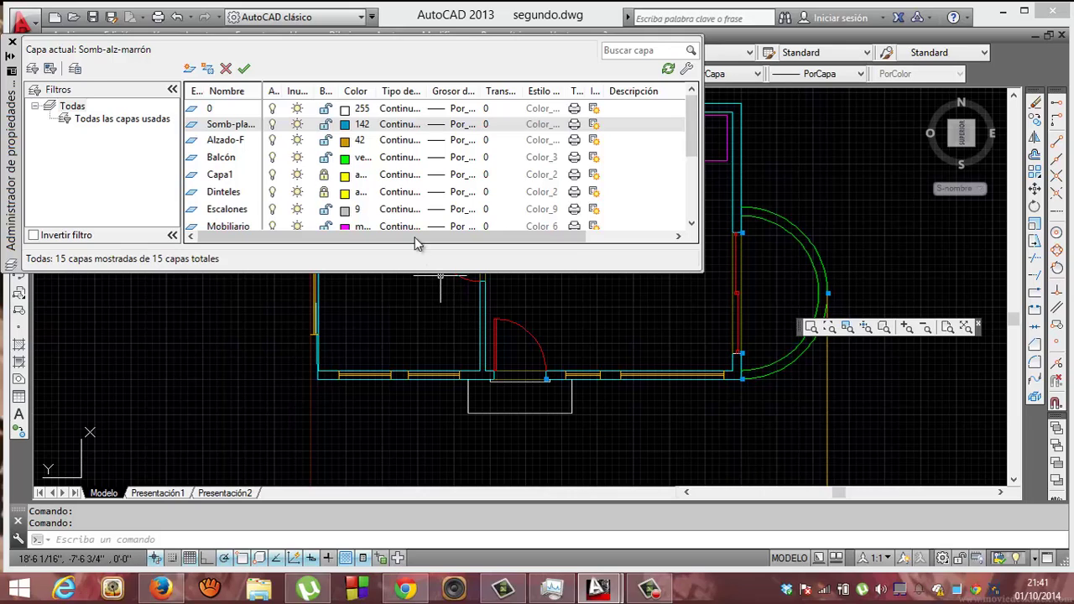
double_click(238, 125)
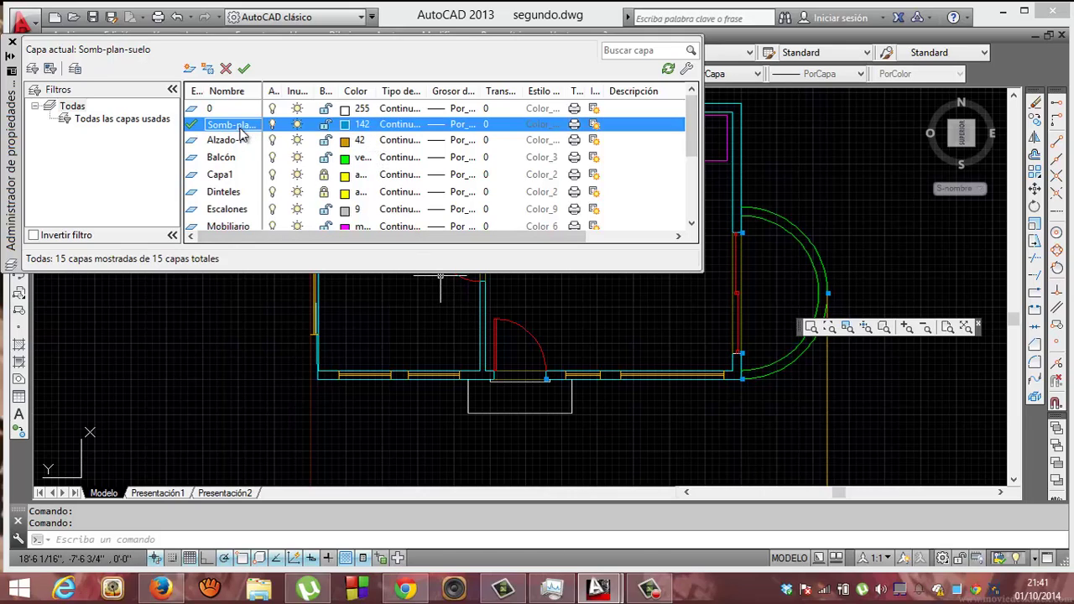
left_click(13, 42)
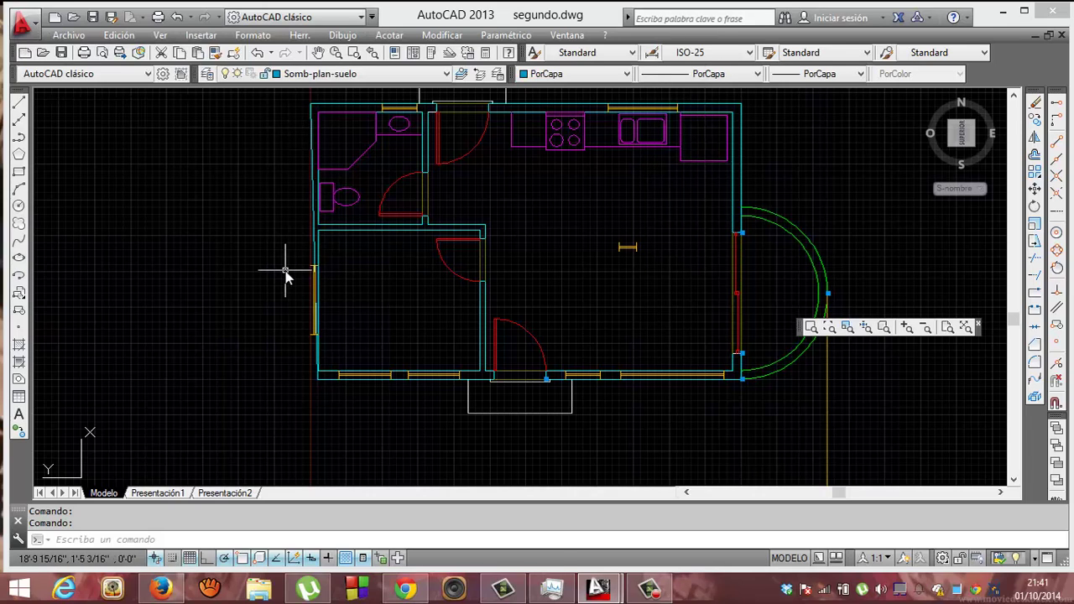
Set up a SOMBCONT hatch as user-defined double crossed lines at 9" spacing, ready to pick points.
type("SOMB")
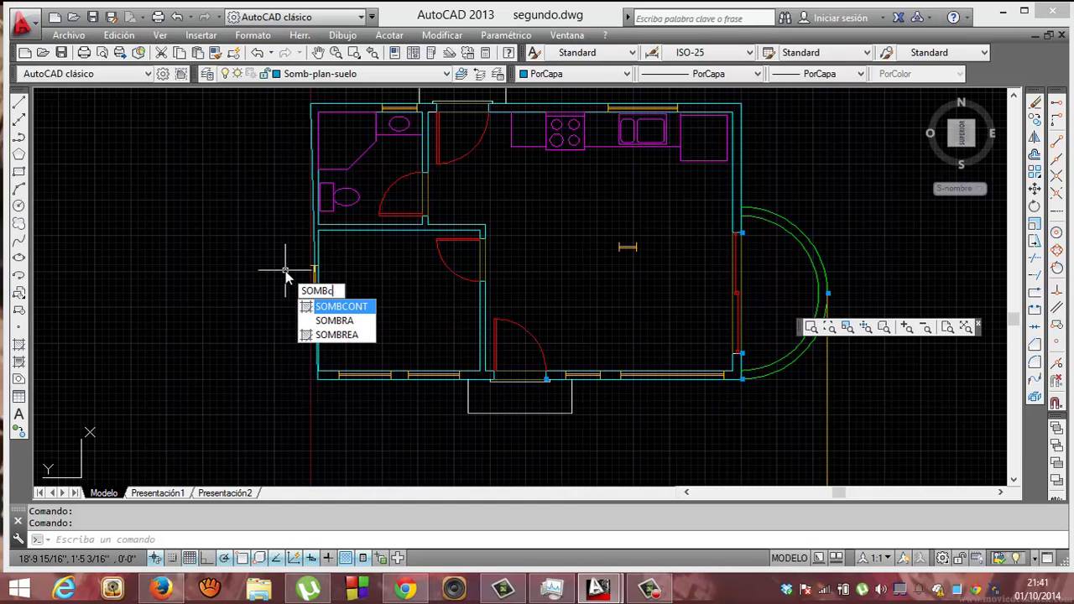
type("ont")
key("Return")
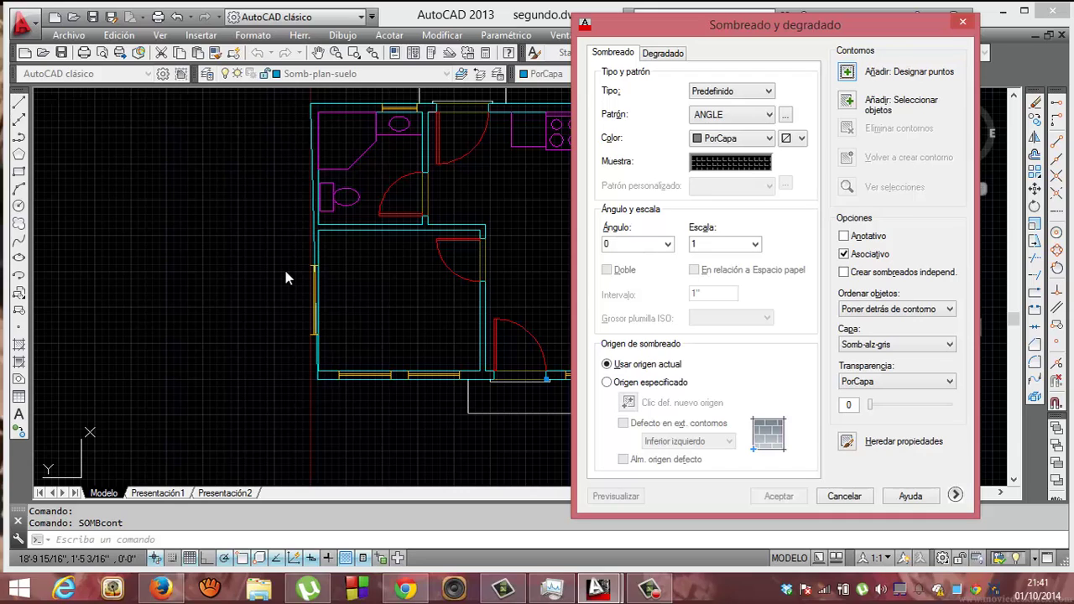
left_click(766, 93)
left_click(742, 117)
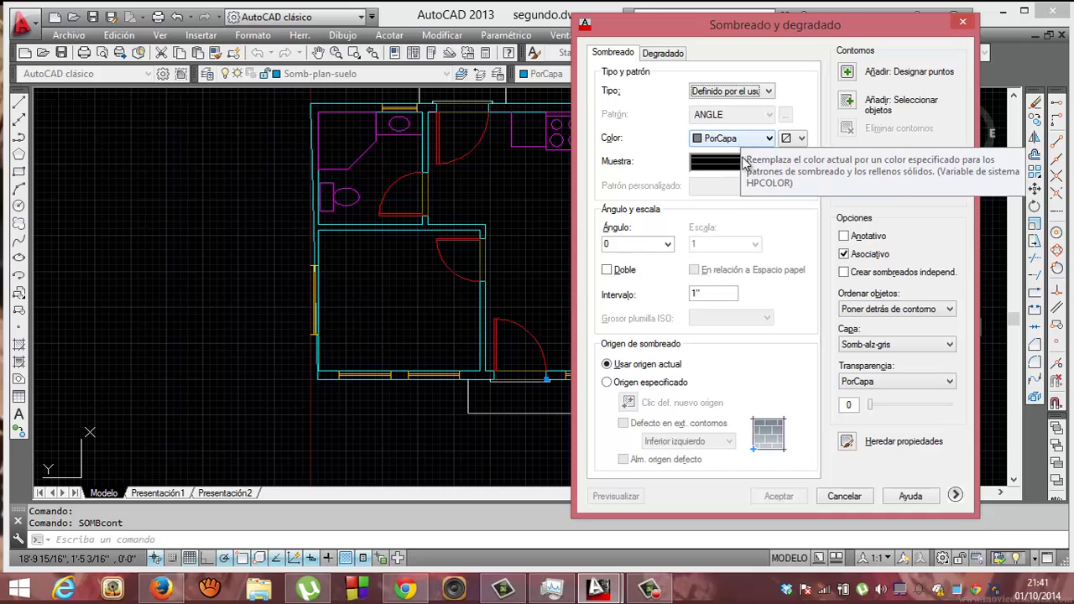
left_click_drag(702, 295, 676, 300)
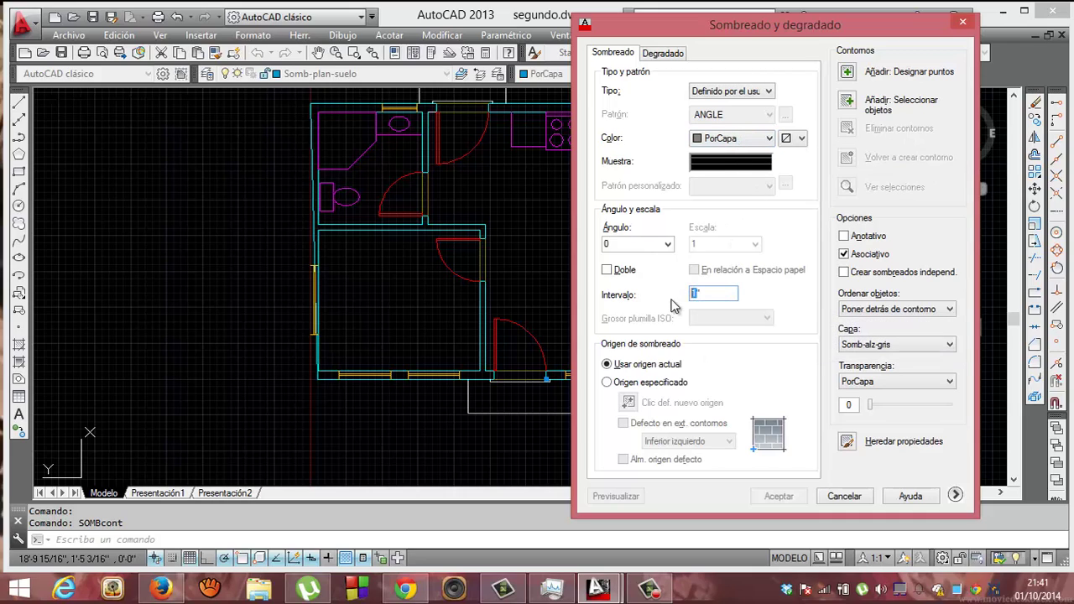
type("9")
key("Tab")
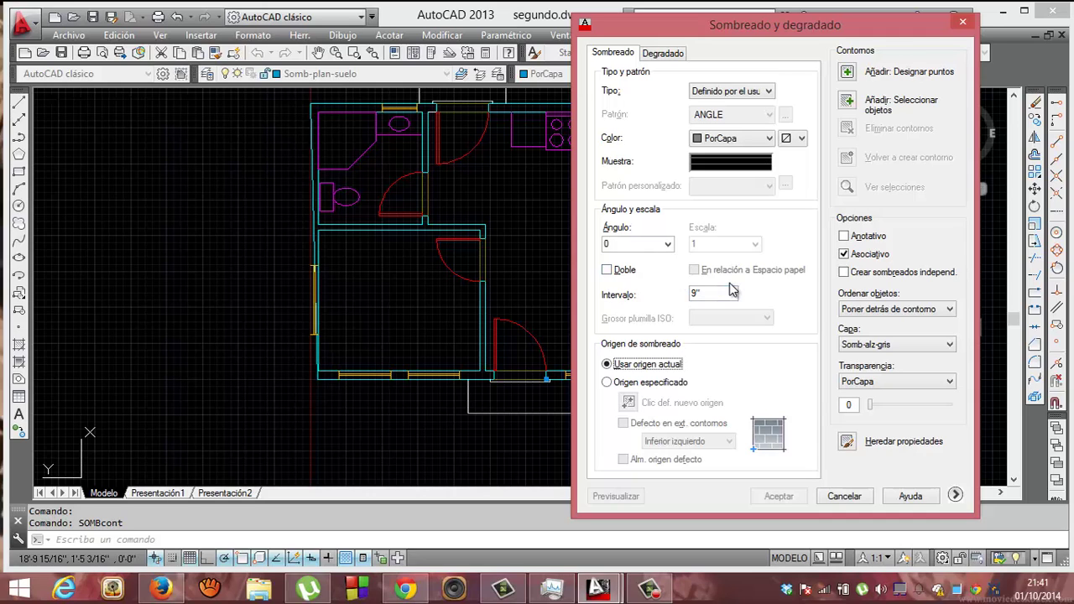
left_click(606, 270)
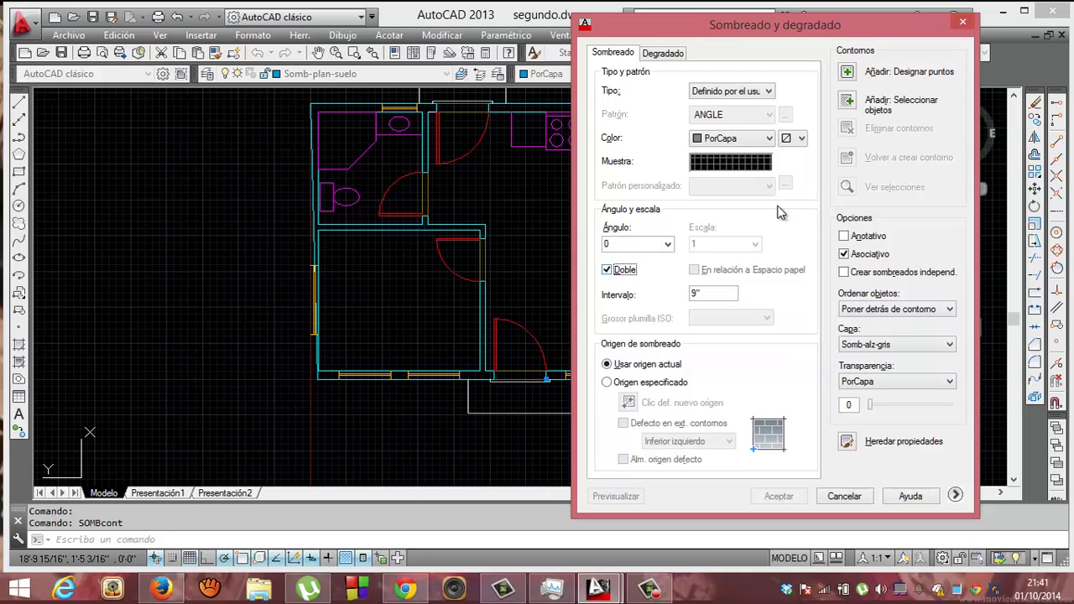
left_click(847, 72)
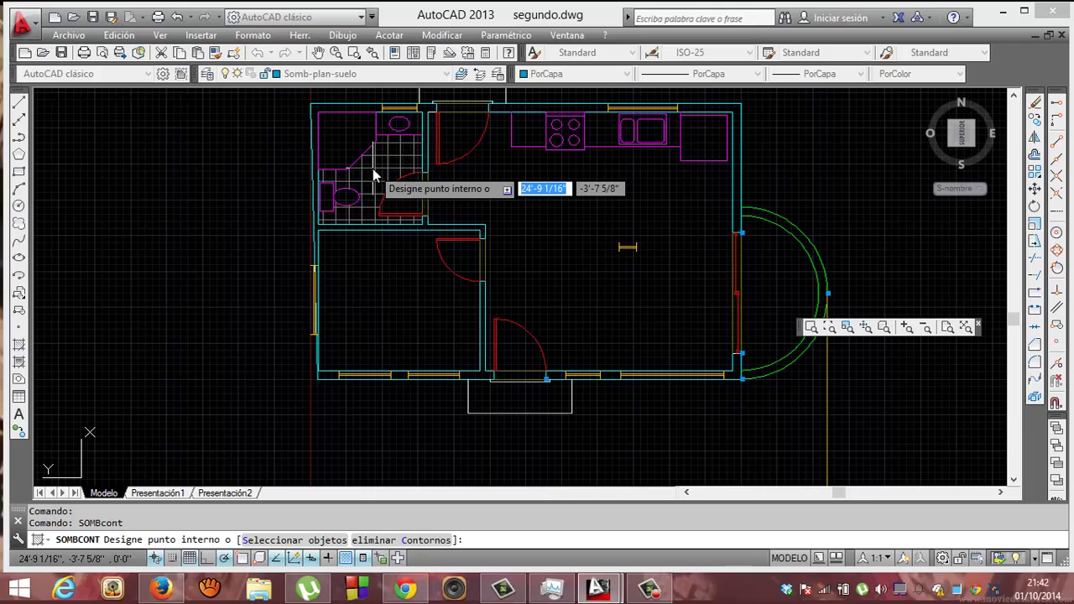
Hatch the bathroom floor with the 9" crossed-line grid, previewing it before accepting.
left_click(373, 172)
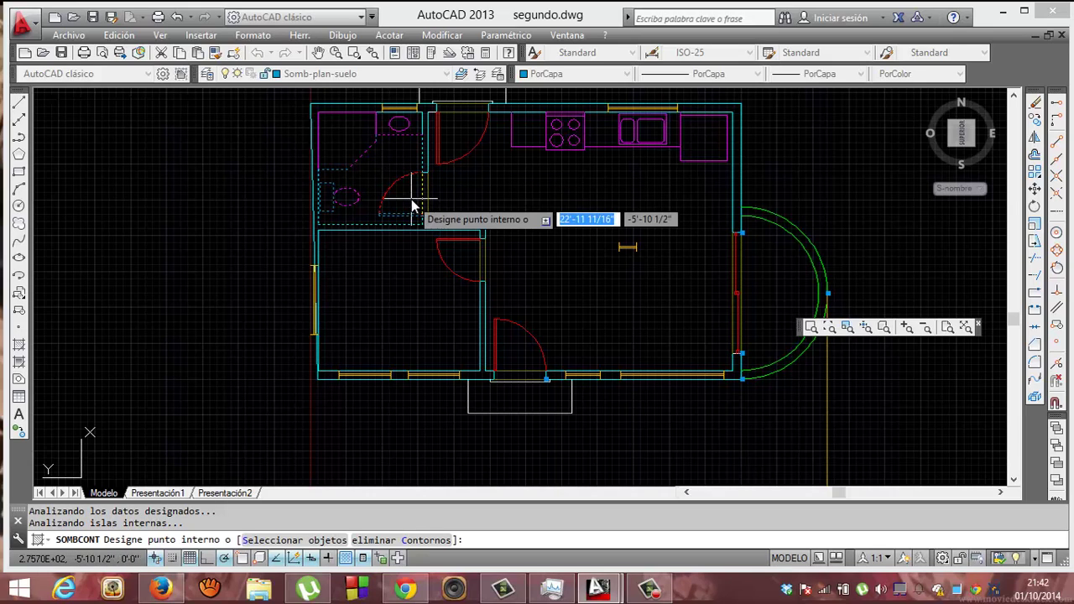
right_click(412, 206)
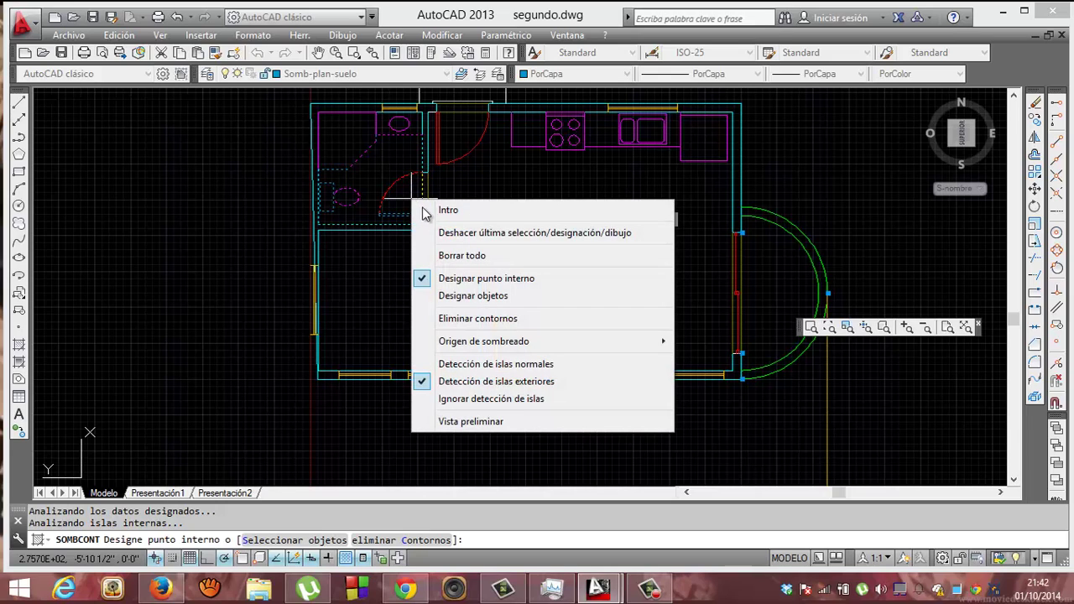
left_click(471, 420)
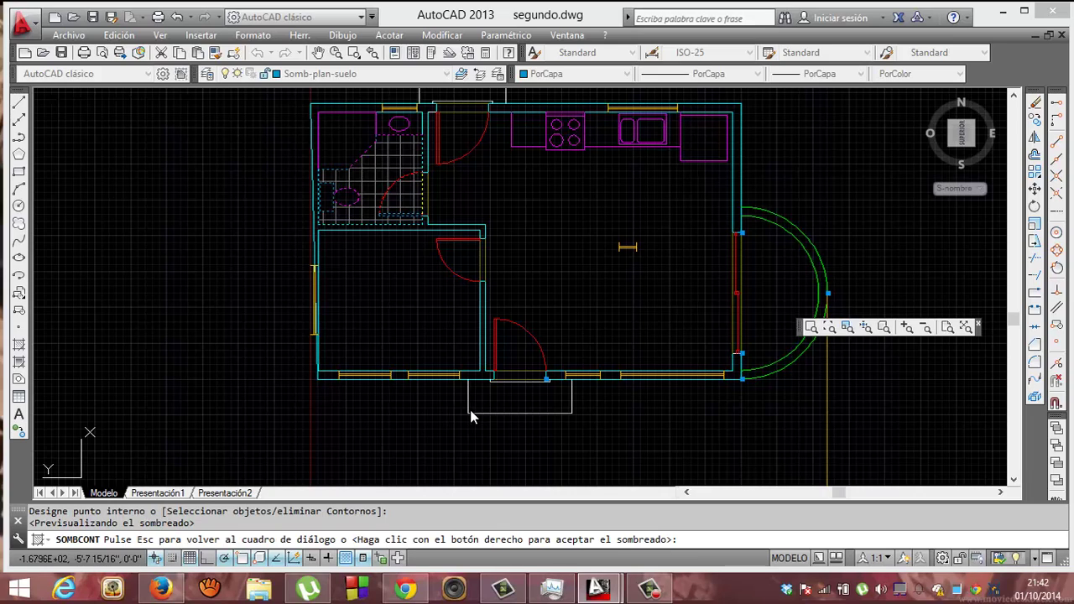
right_click(470, 409)
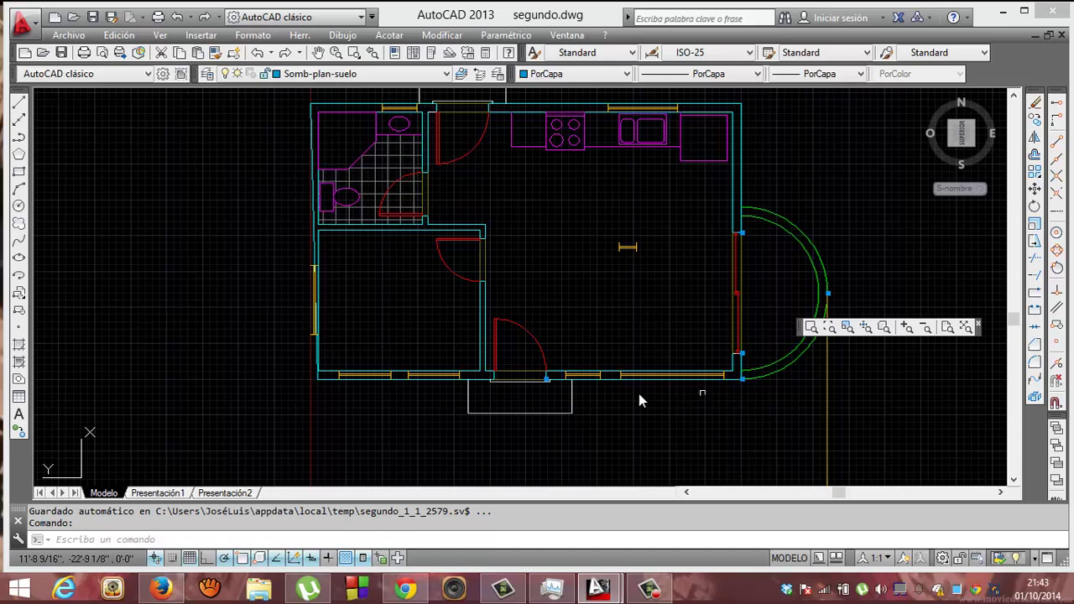
Move the snap base to the bedroom centre via midpoint tracking, then reopen the hatch dialog.
scroll(386, 327, "up", 4)
scroll(386, 327, "down", 2)
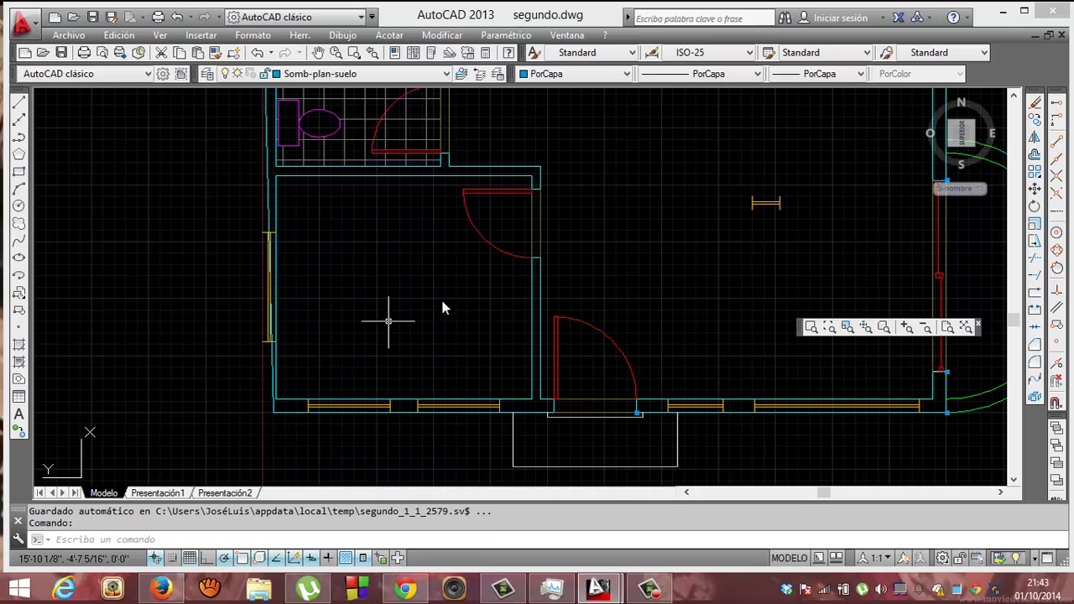
left_click(1057, 108)
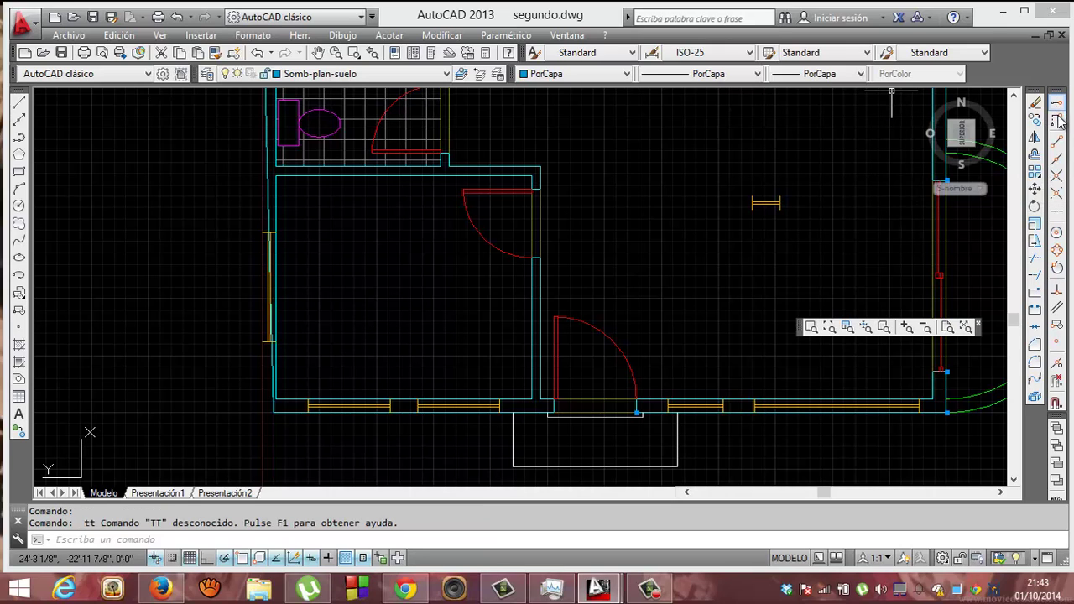
left_click(1058, 162)
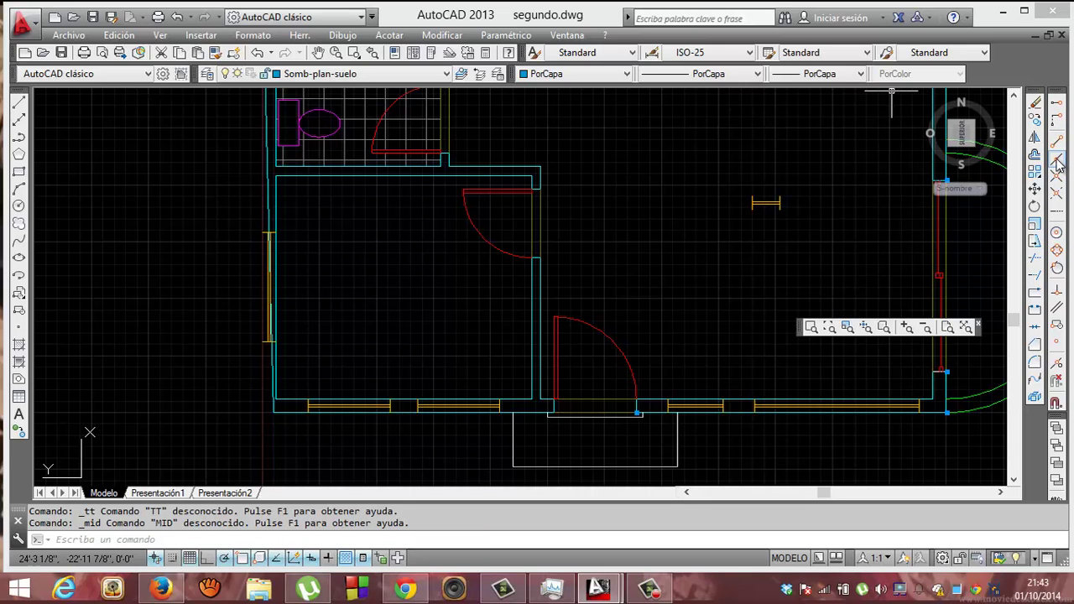
type("snapbase")
key("Return")
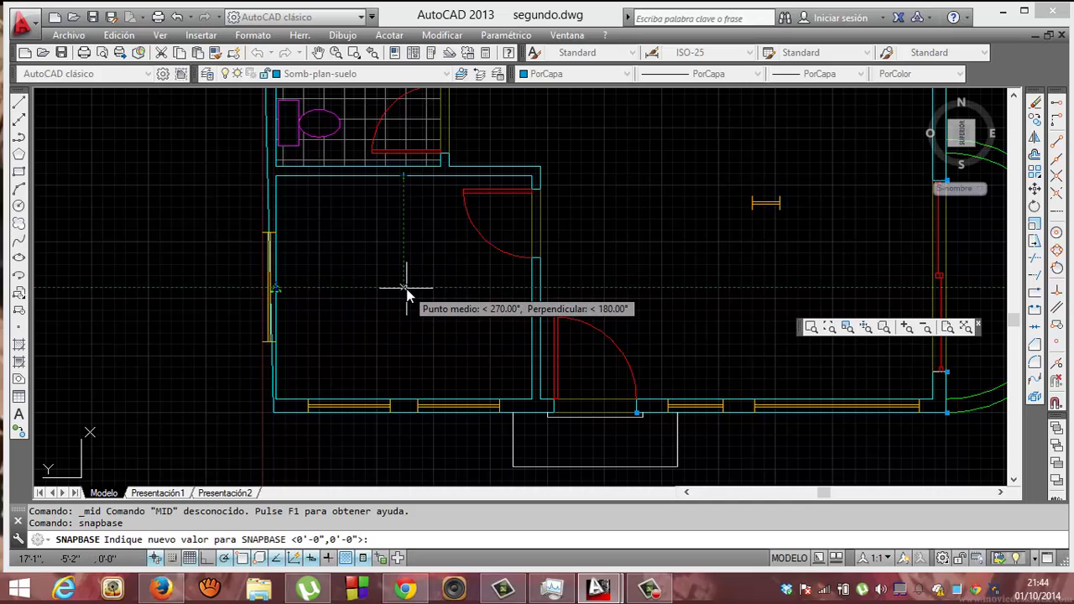
key("Return")
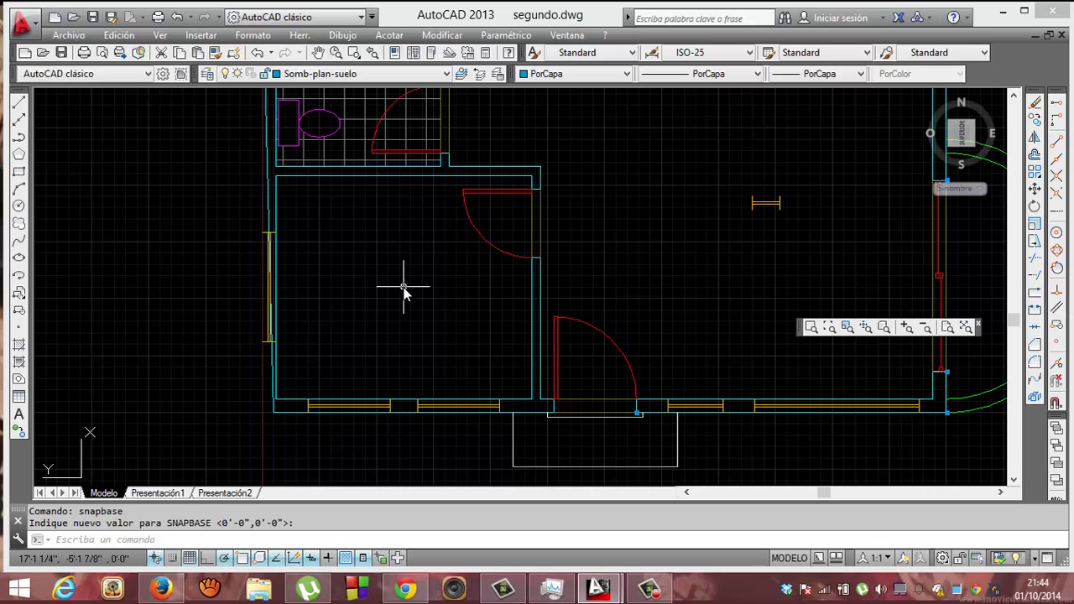
type("sombcont")
key("Return")
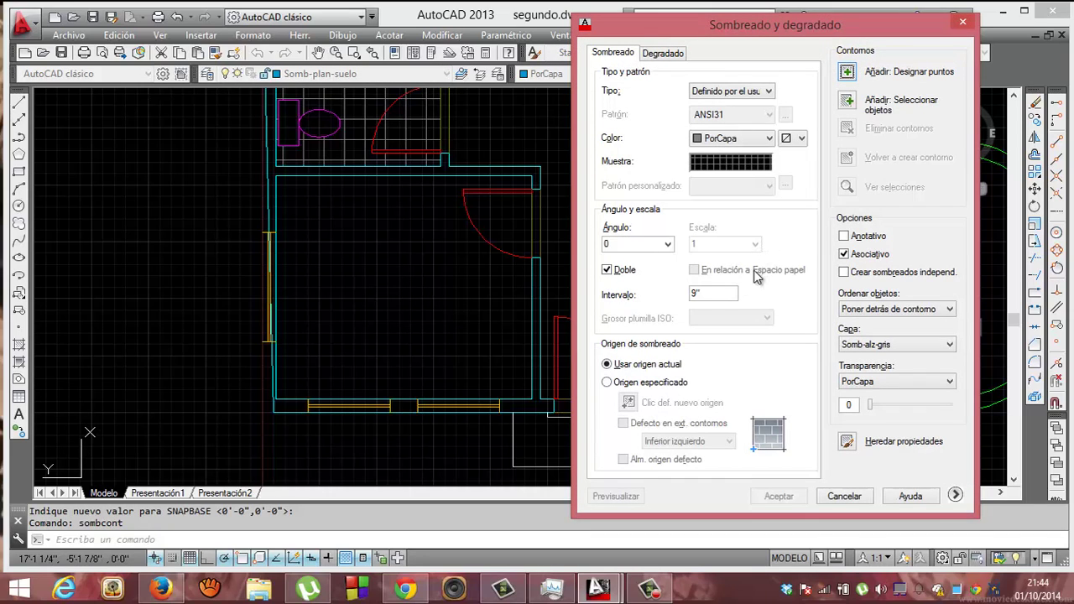
Hatch the bedroom floor with the crossed-line grid at 12" spacing, previewing then accepting.
double_click(707, 295)
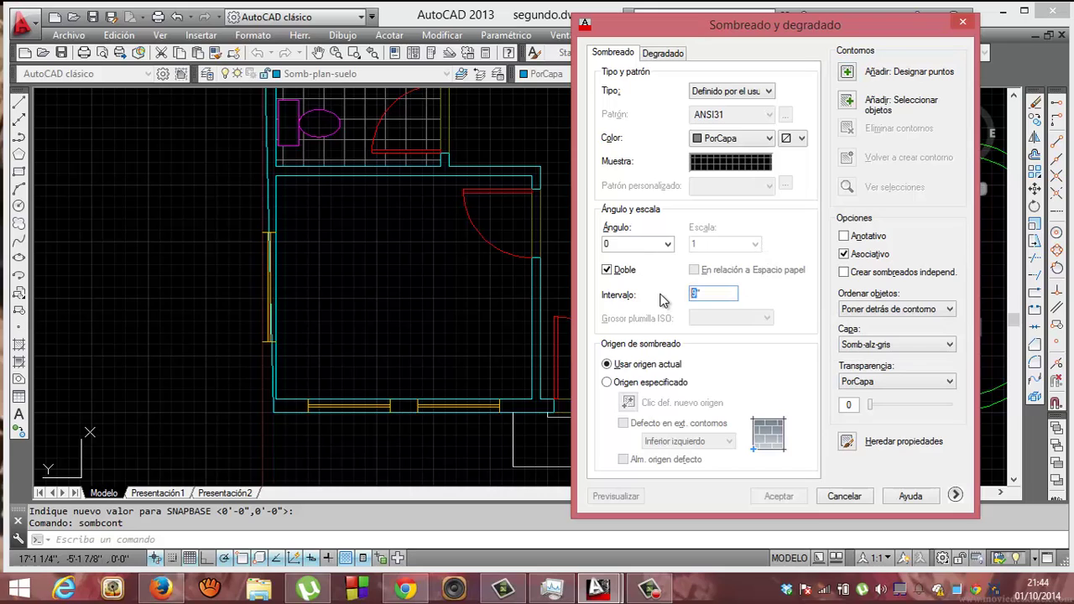
type("12")
key("Tab")
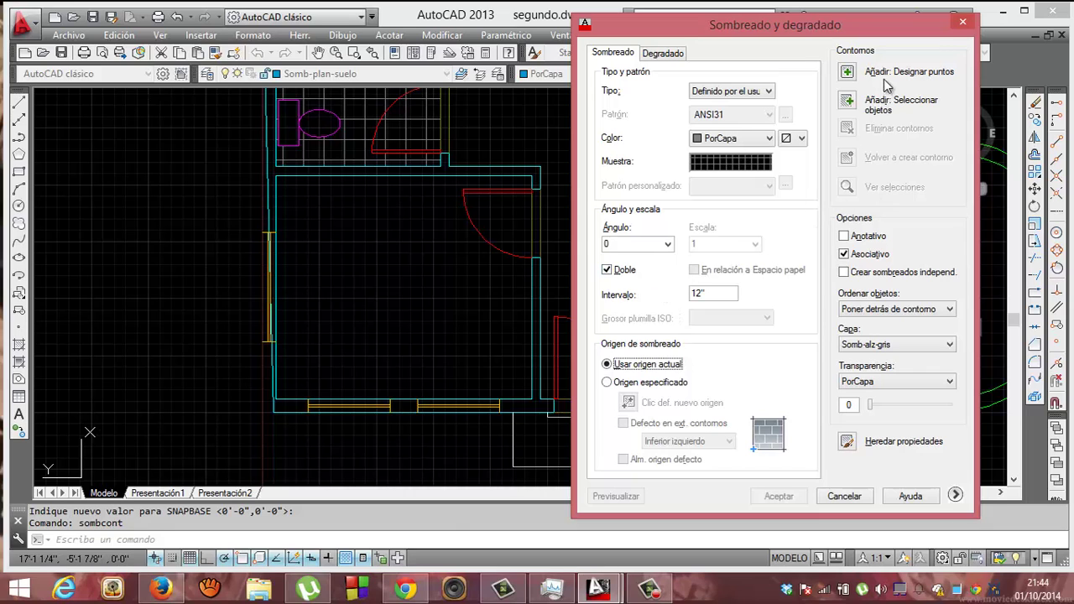
left_click(848, 72)
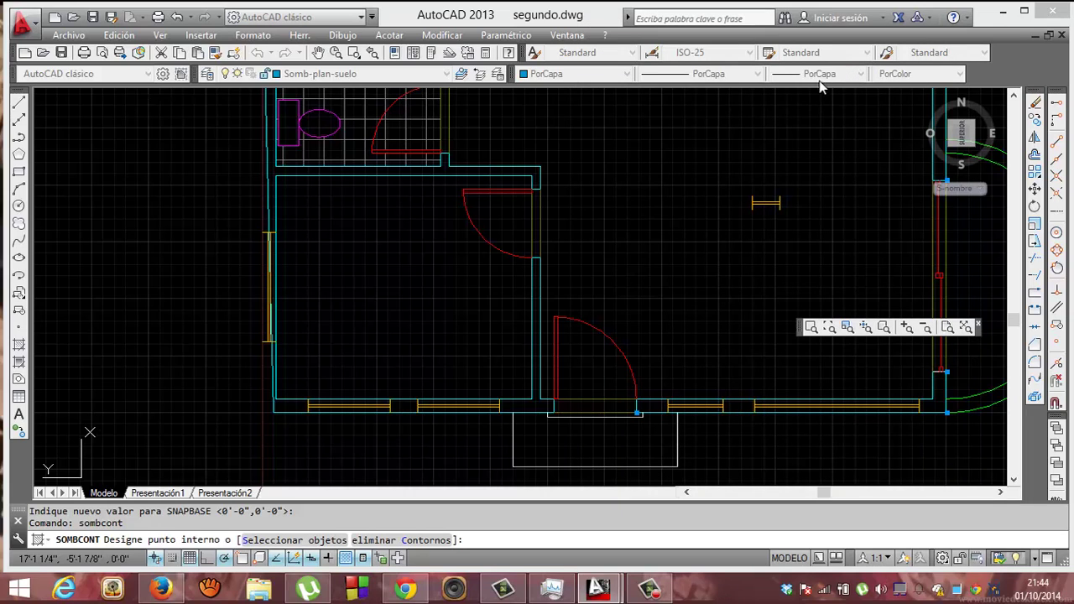
left_click(371, 290)
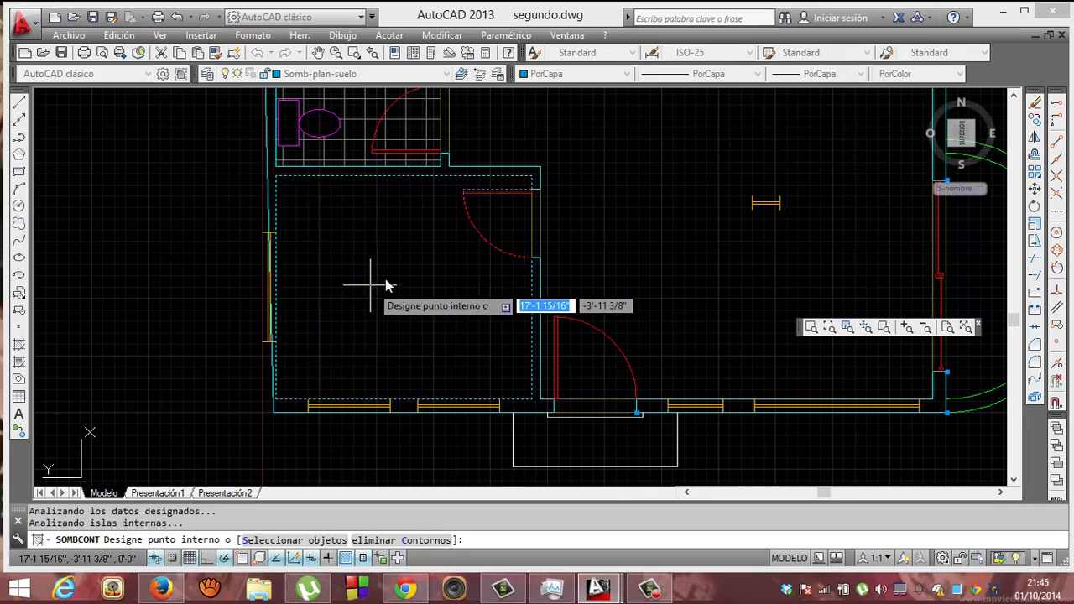
right_click(506, 225)
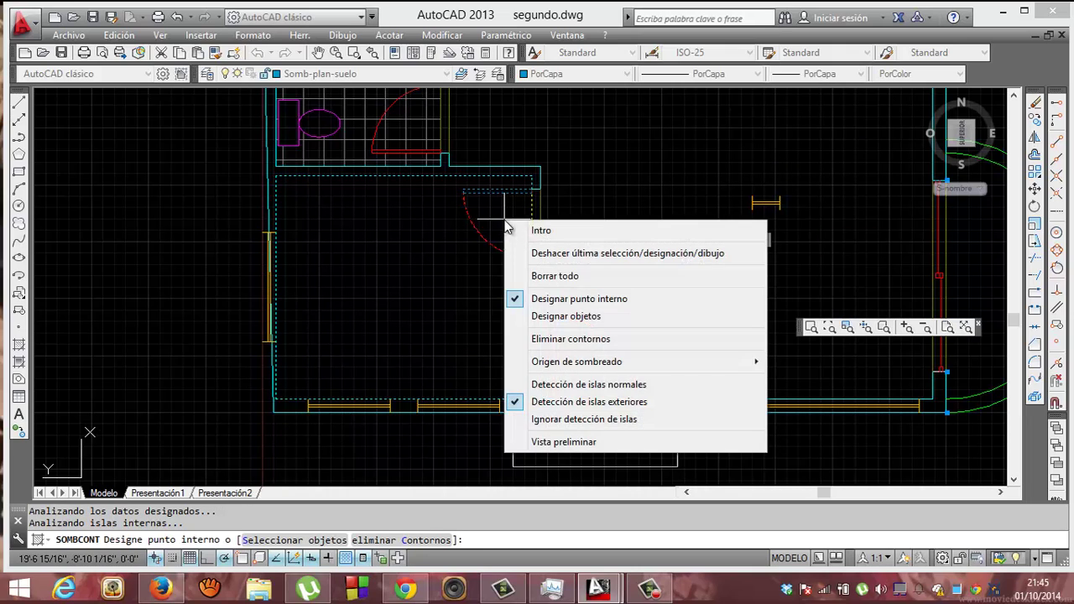
left_click(571, 442)
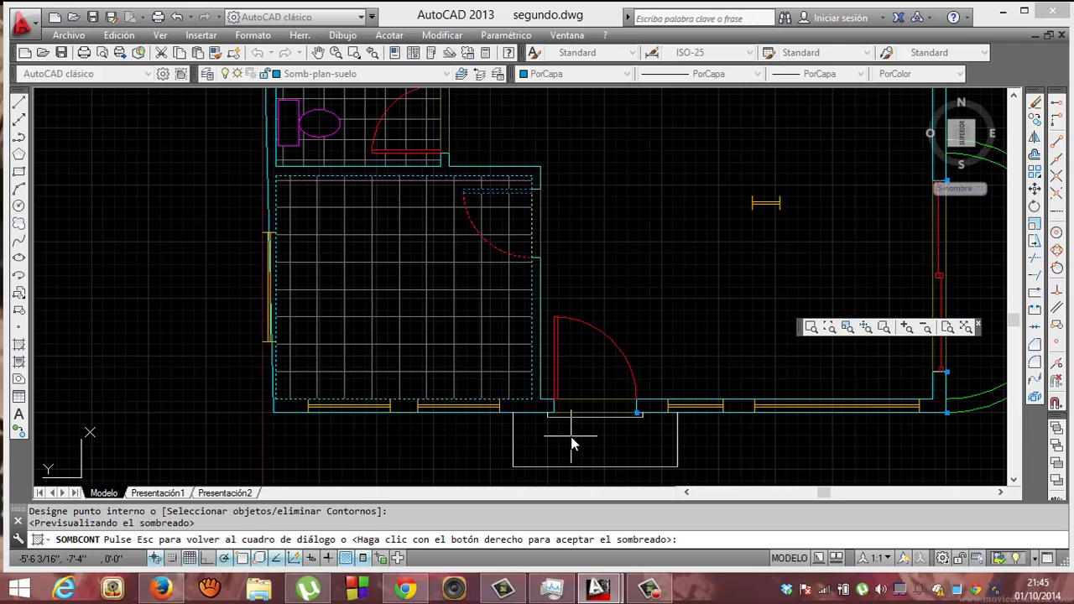
right_click(484, 347)
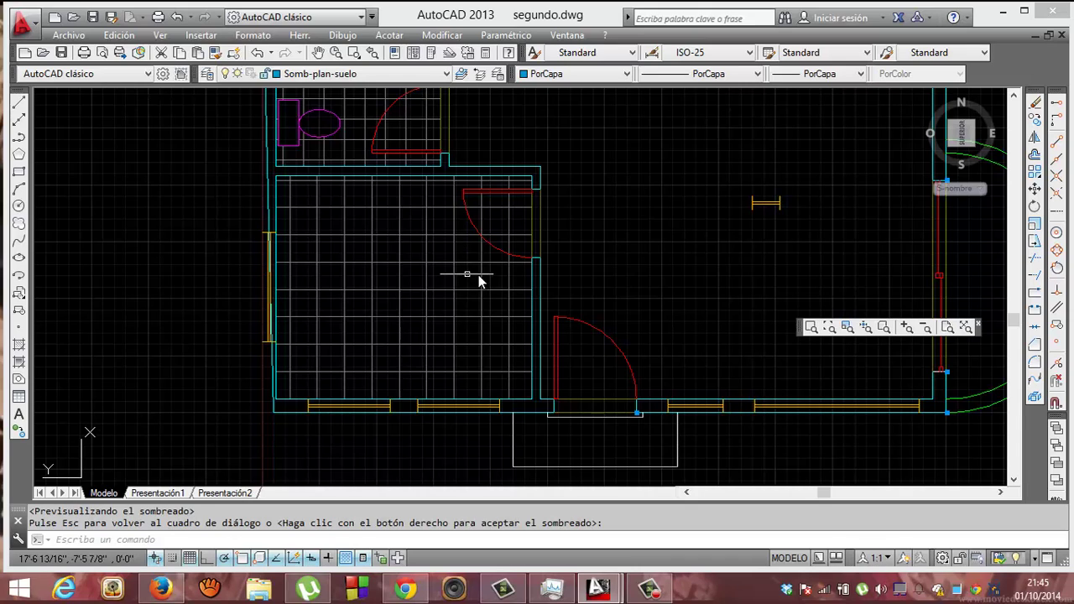
Pan the plan down and left to centre it in the view.
scroll(726, 241, "down", 2)
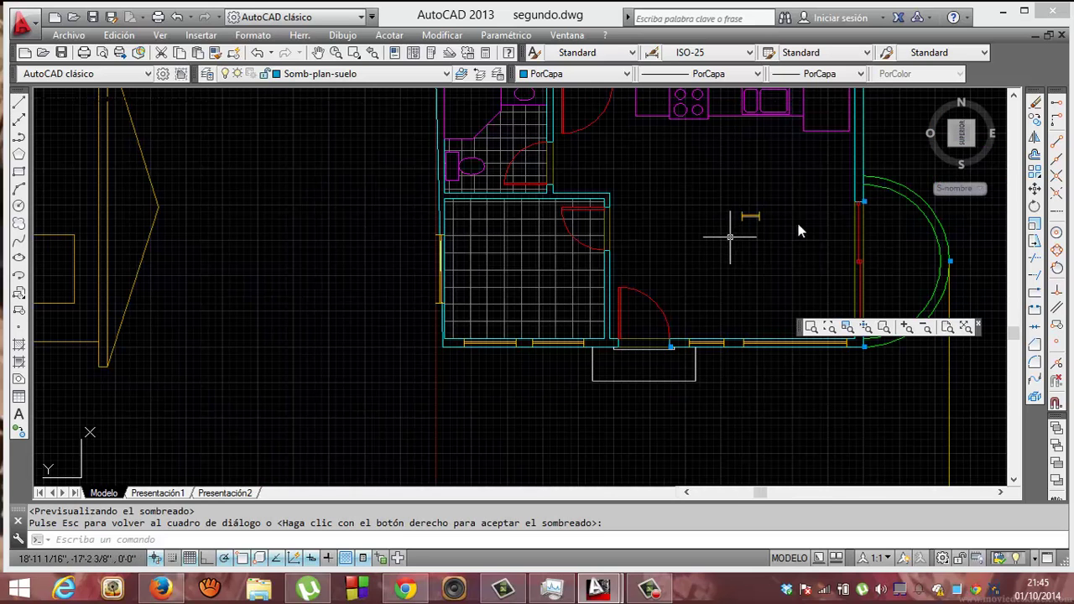
left_click(1013, 95)
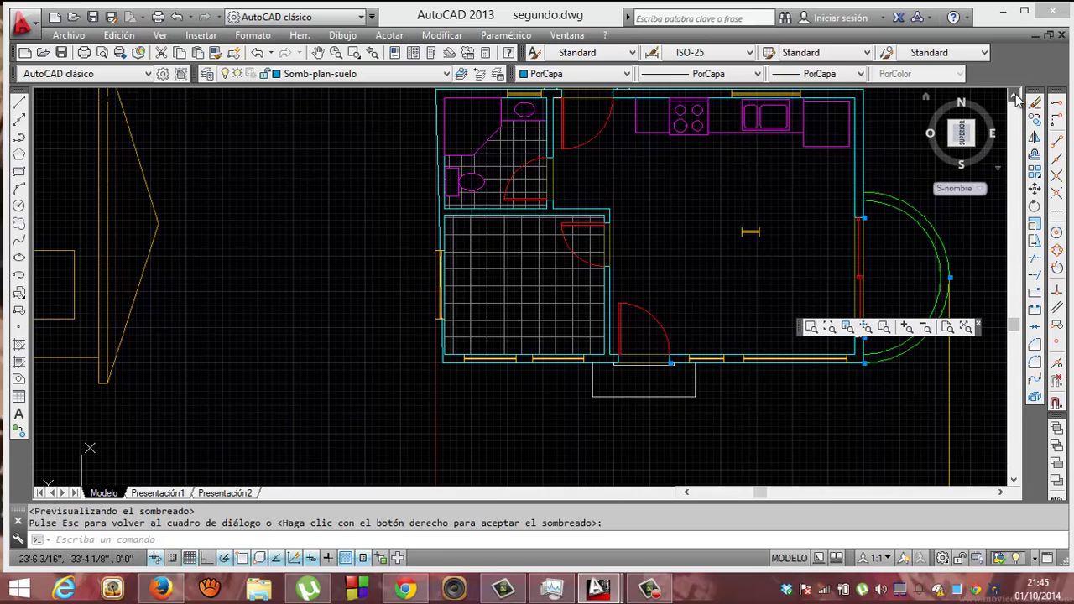
left_click(1012, 95)
left_click(1013, 94)
left_click(1013, 95)
left_click(1001, 494)
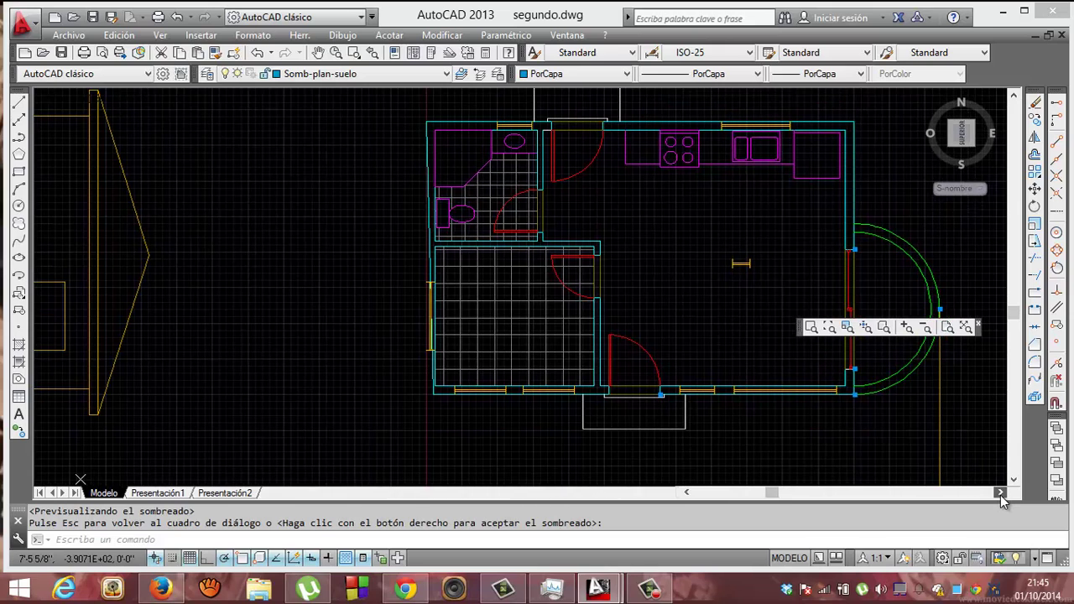
left_click(1000, 493)
left_click(1000, 493)
left_click(1001, 494)
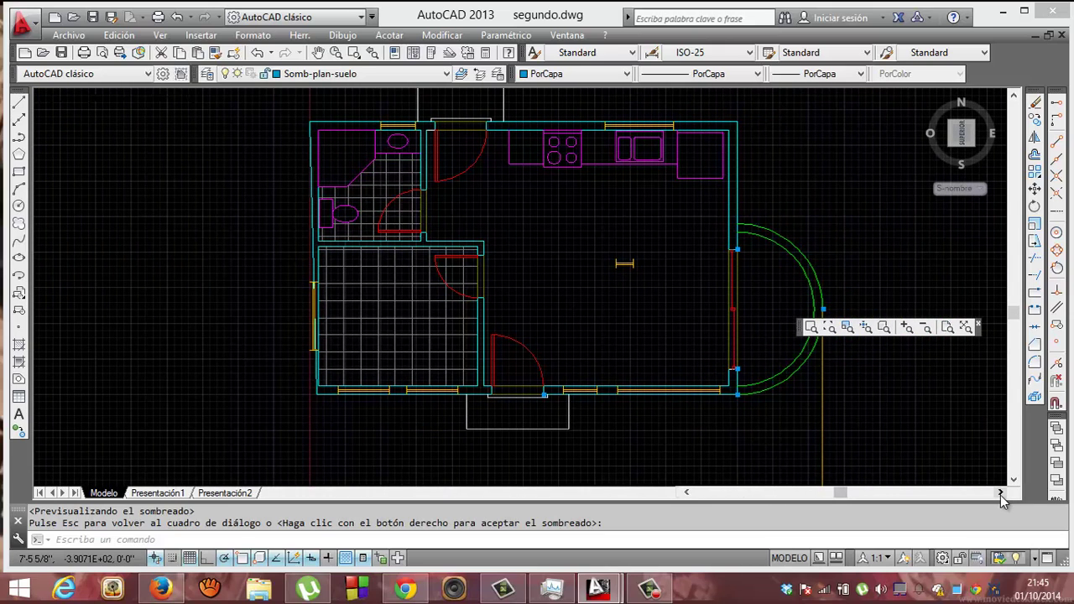
type("som")
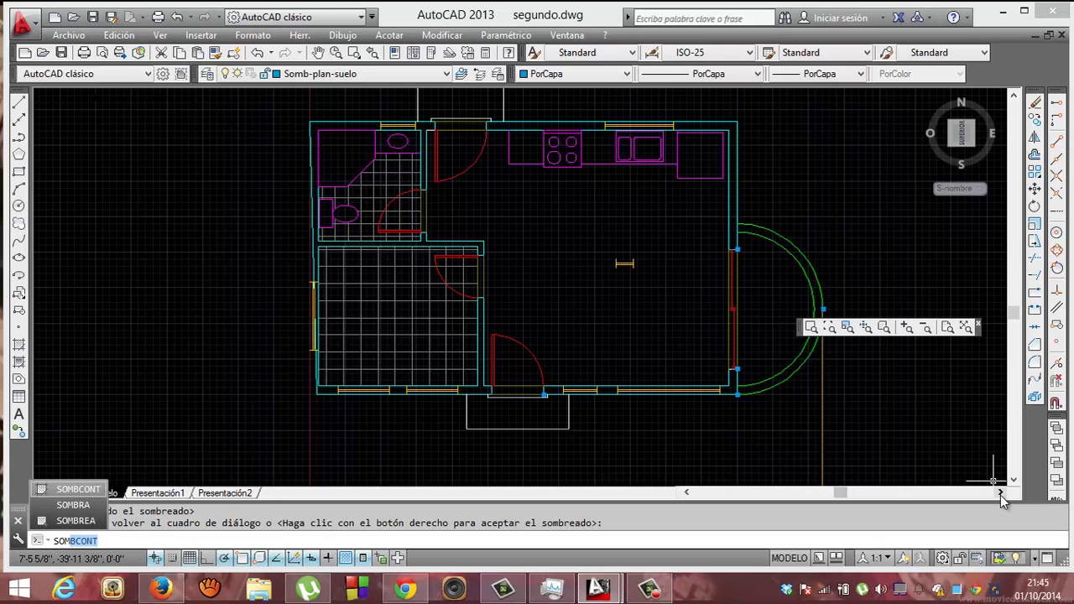
Switch the hatch to the predefined AR-PARQ1 parquet pattern from Otros predefinidos.
key("Return")
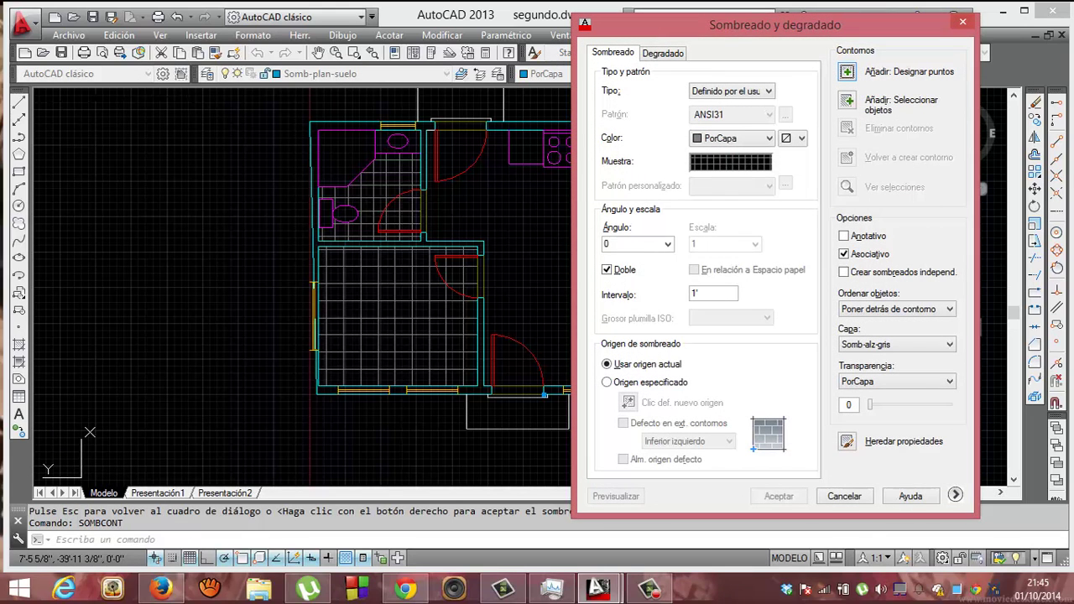
left_click(755, 91)
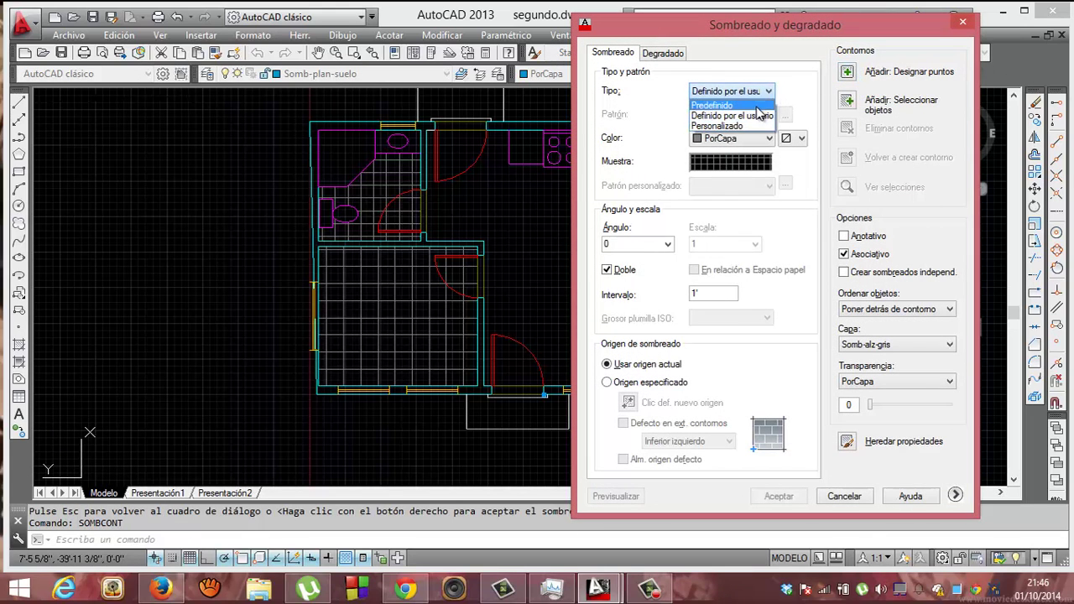
left_click(751, 102)
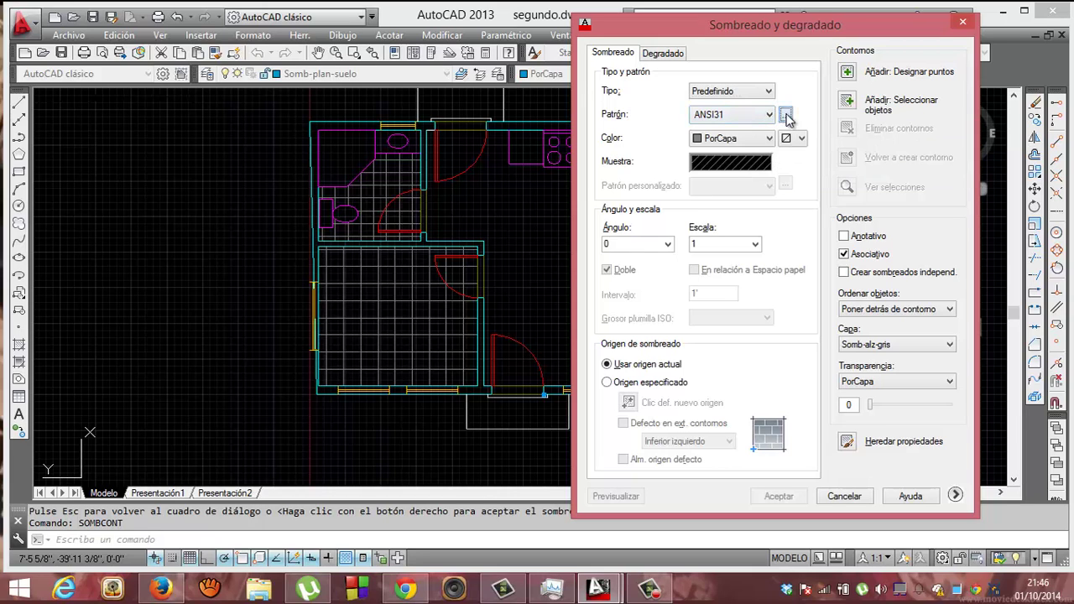
left_click(786, 115)
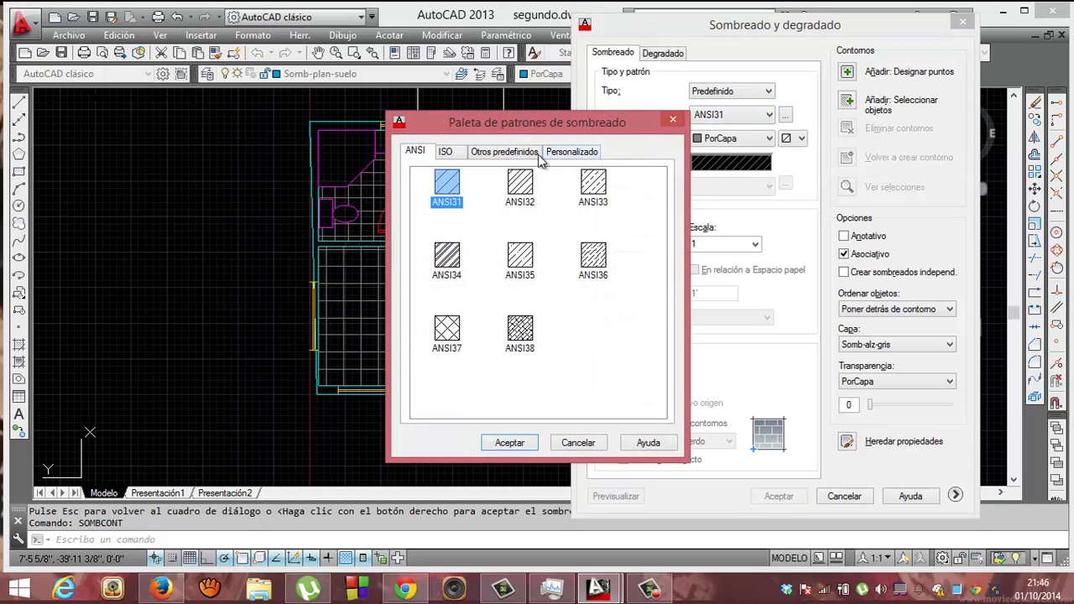
left_click(520, 156)
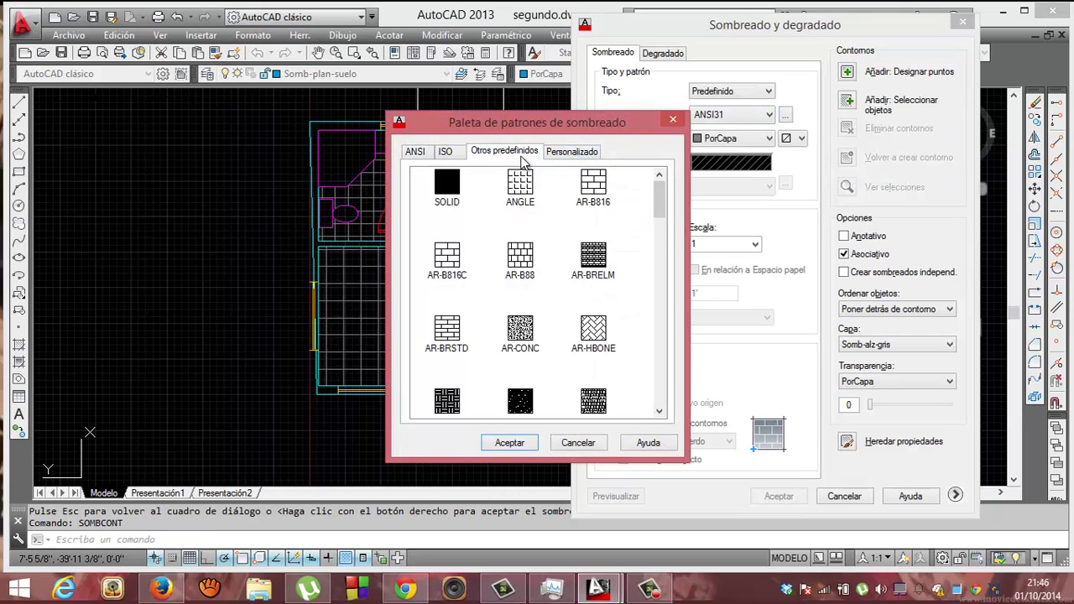
left_click(642, 297)
left_click_drag(663, 226, 661, 240)
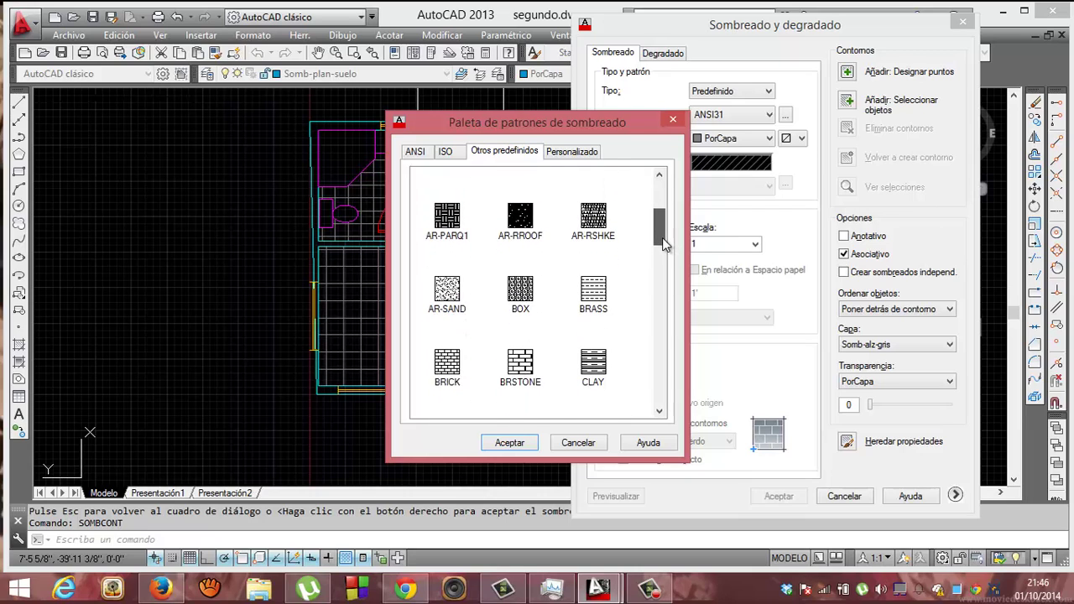
left_click(451, 196)
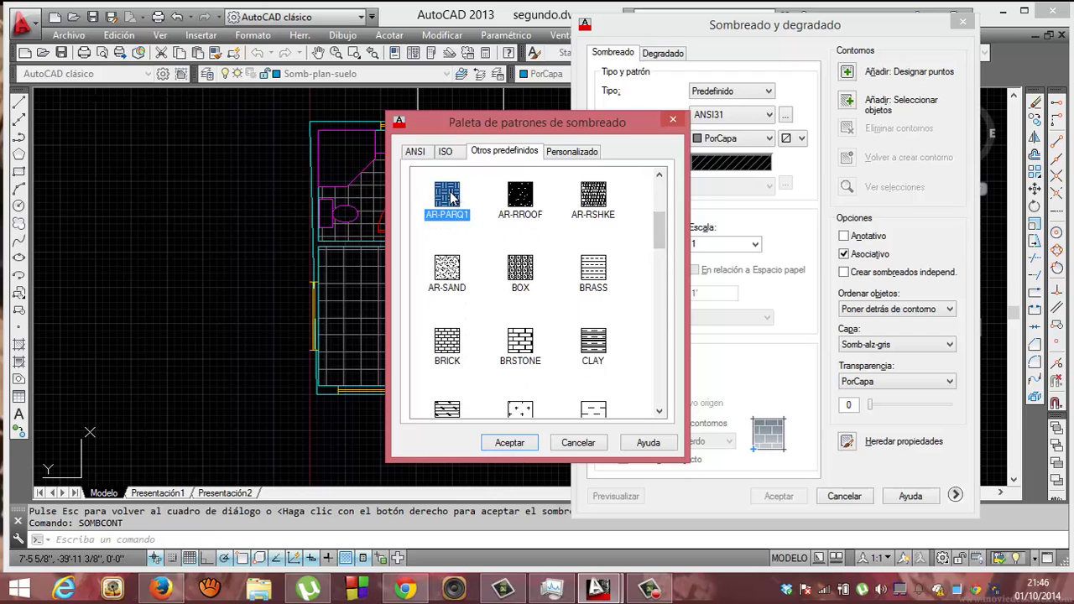
left_click(509, 442)
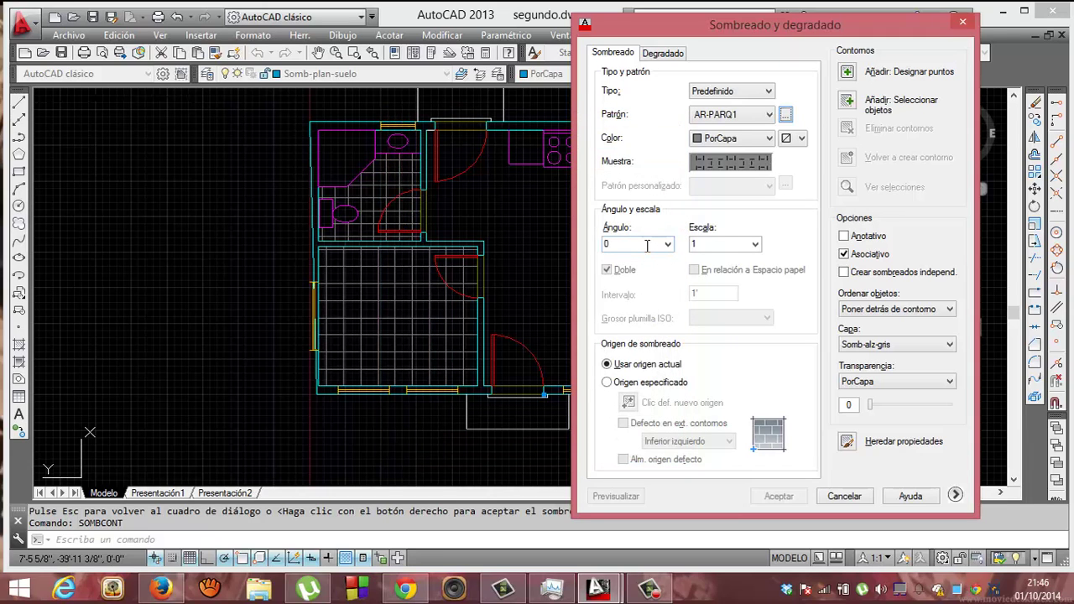
Hatch the living room and kitchen with AR-PARQ1, changing the scale to 0.2 after previewing.
left_click(847, 73)
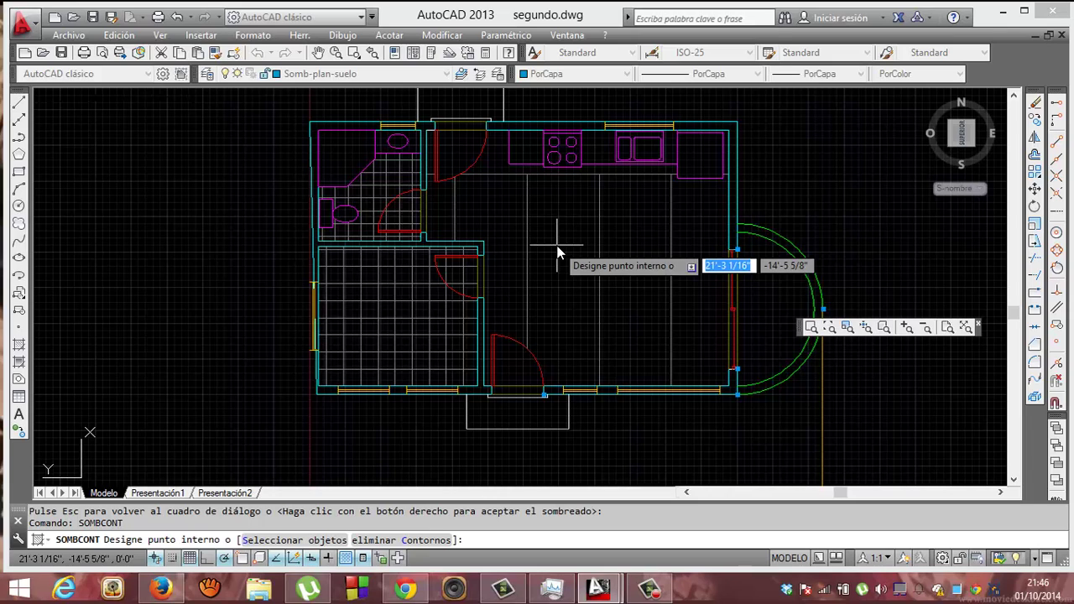
left_click(550, 245)
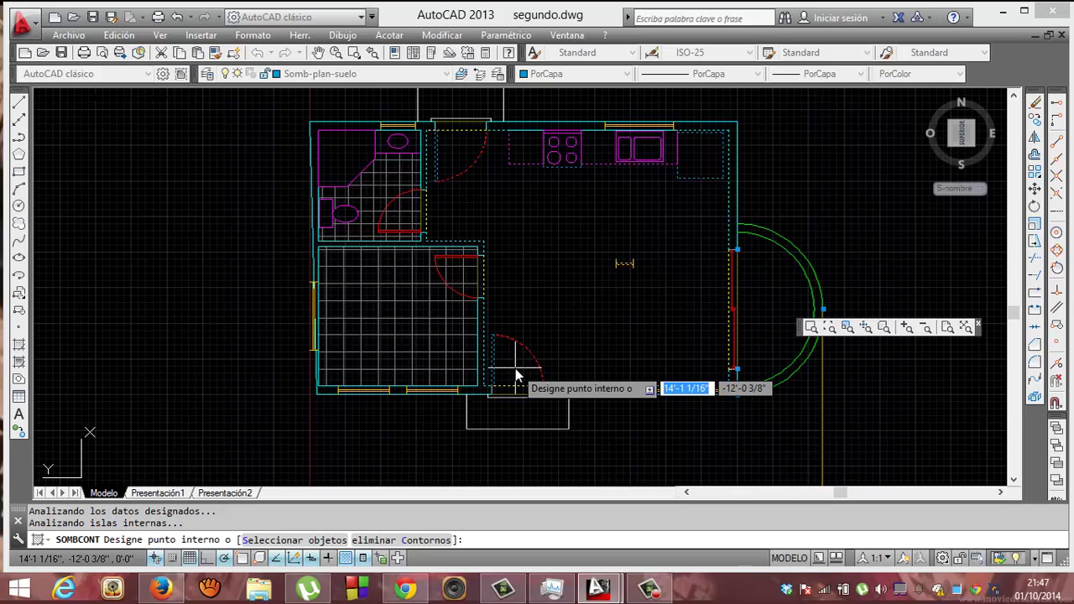
right_click(517, 370)
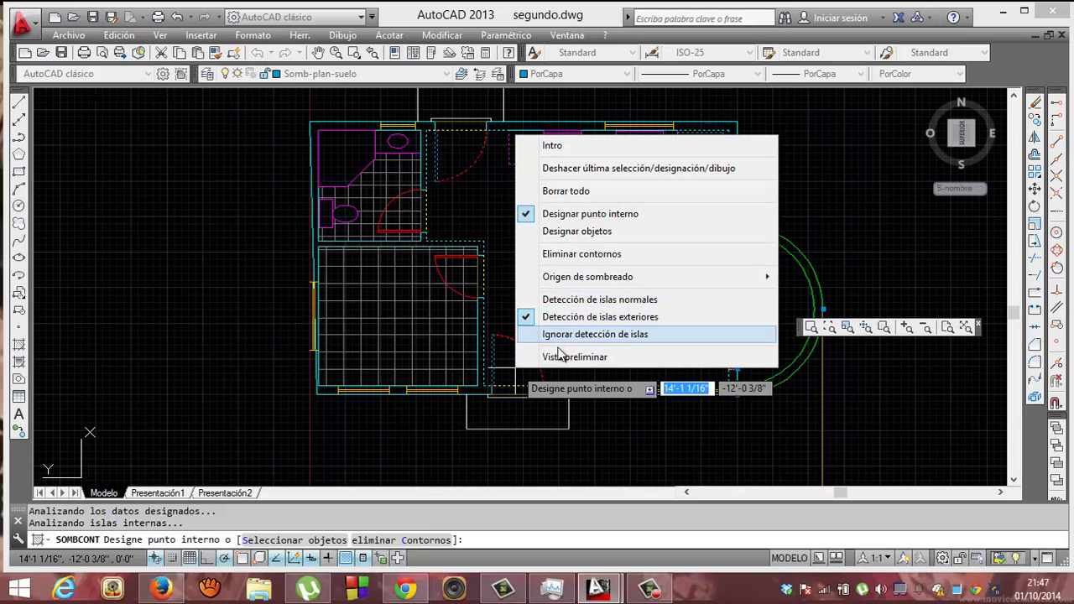
left_click(557, 356)
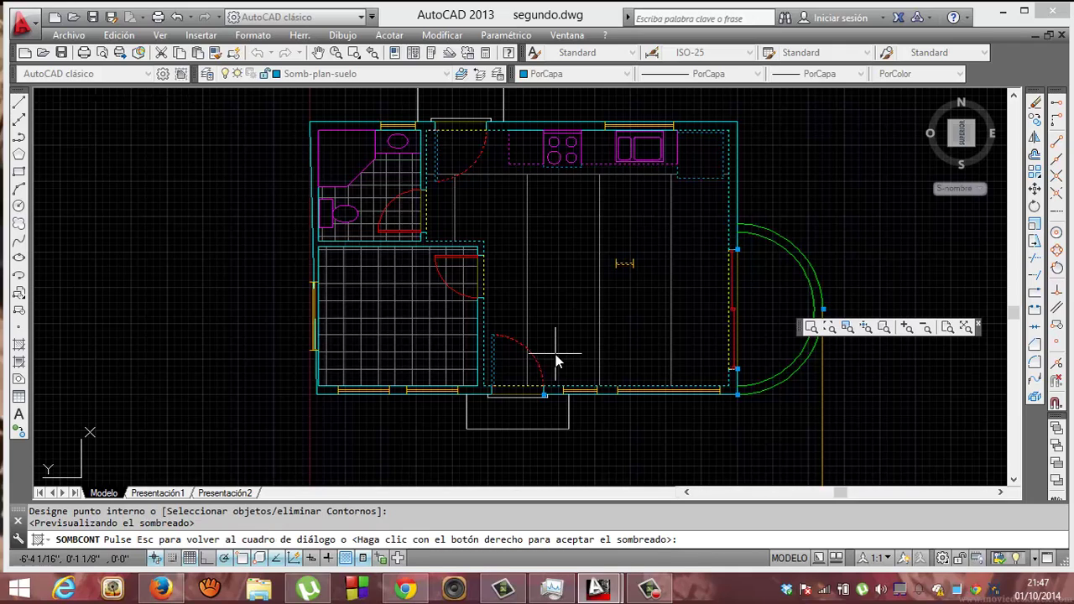
key("Escape")
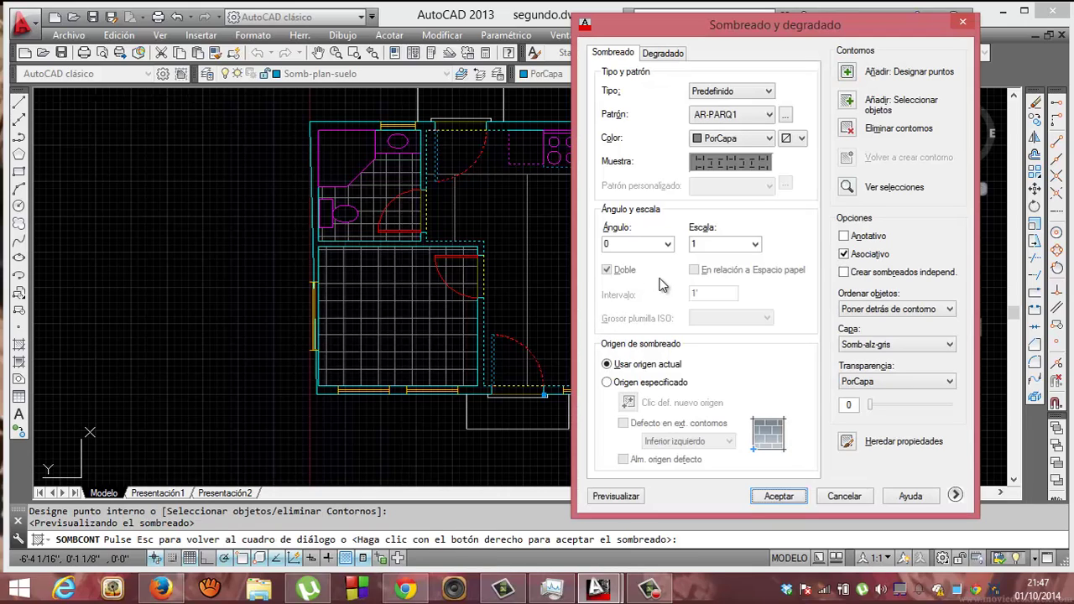
double_click(745, 244)
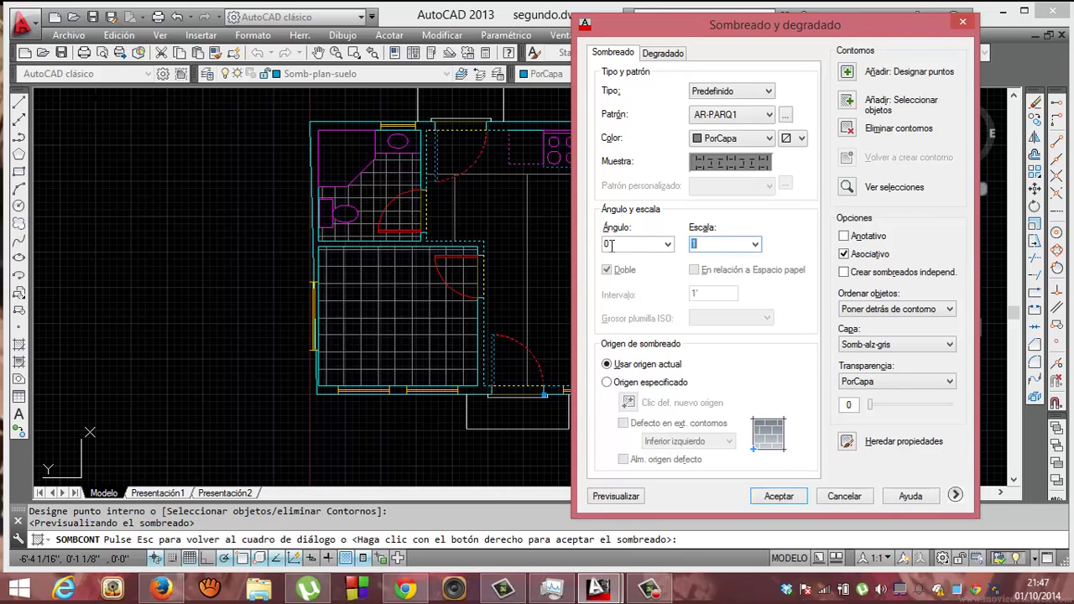
type("0.2")
key("Return")
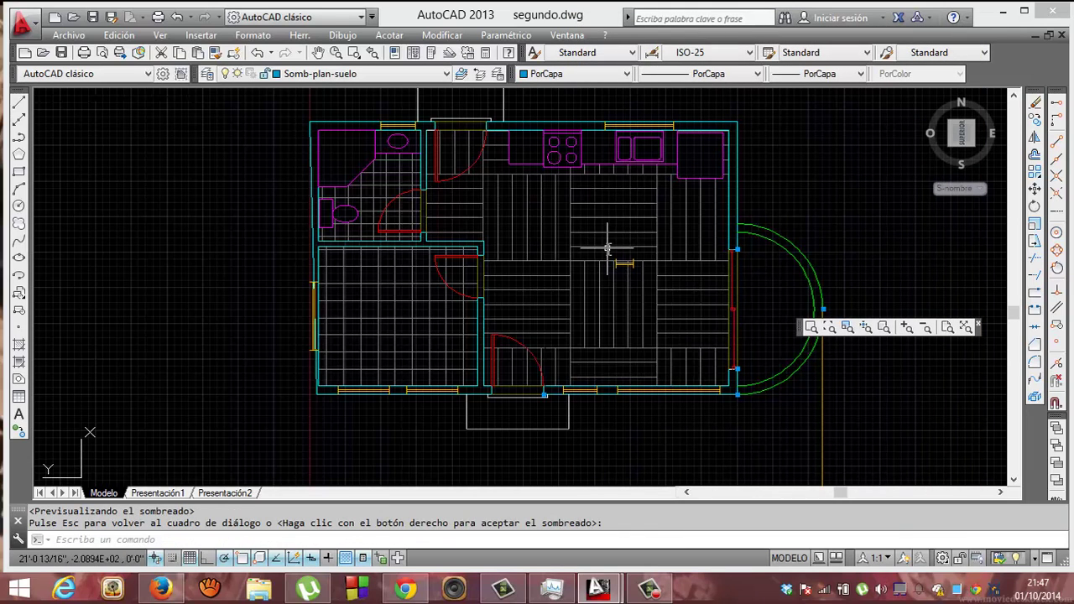
Change the living-area parquet hatch scale to 0.1, then 0.05, in Quick Properties.
left_click(609, 249)
left_click(785, 172)
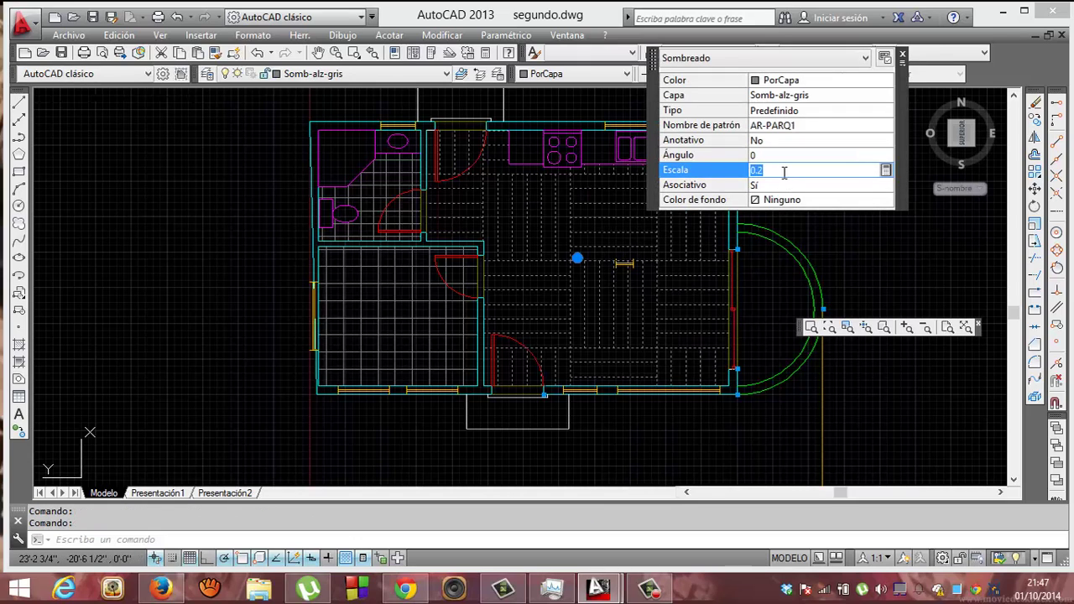
key("BackSpace")
type("1")
key("Tab")
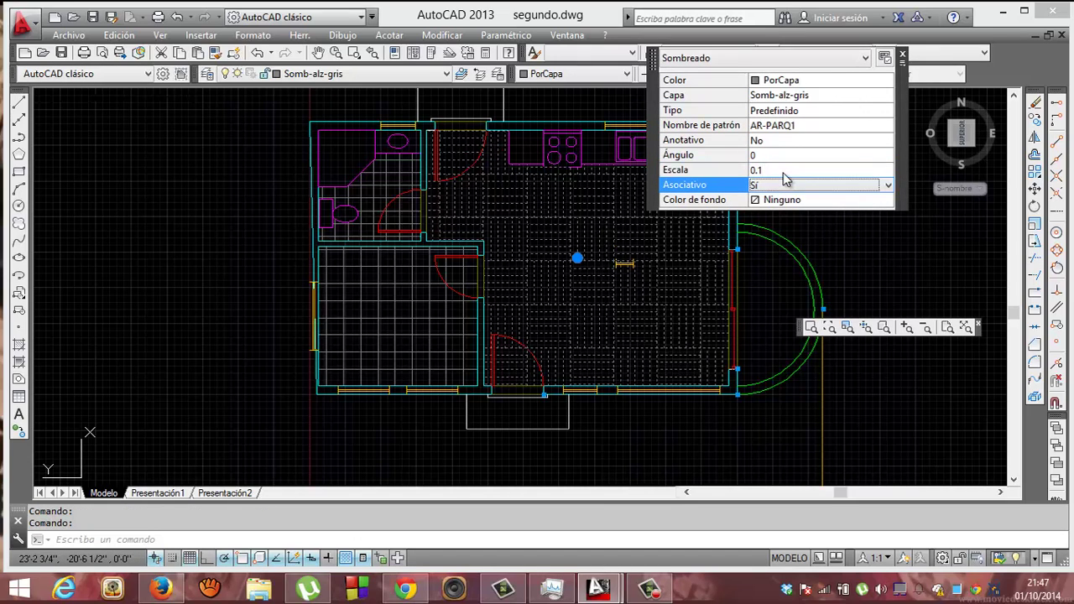
left_click(784, 171)
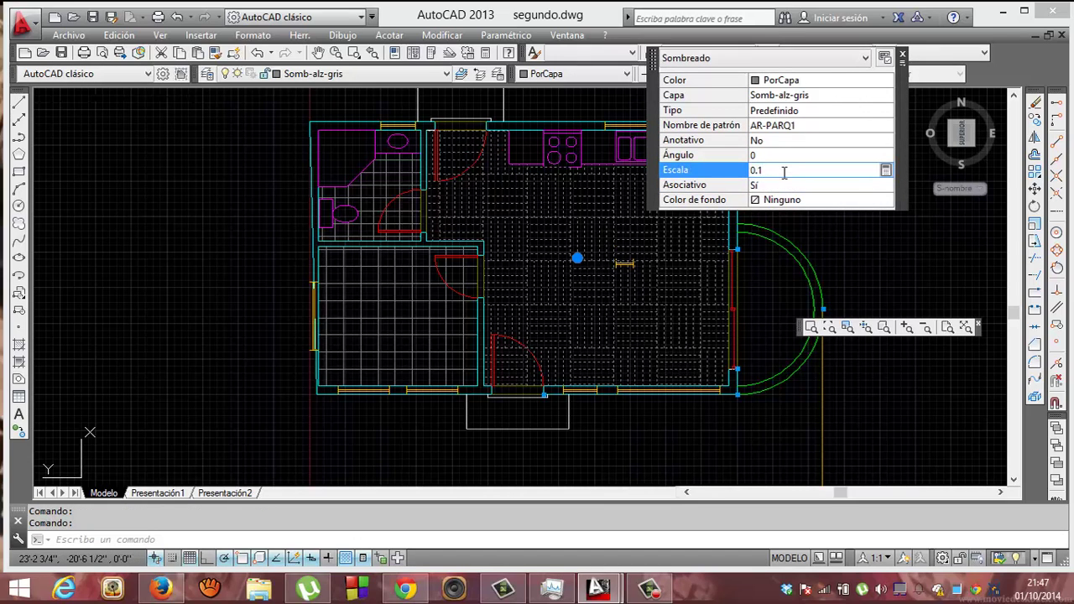
key("BackSpace")
type("05")
key("Tab")
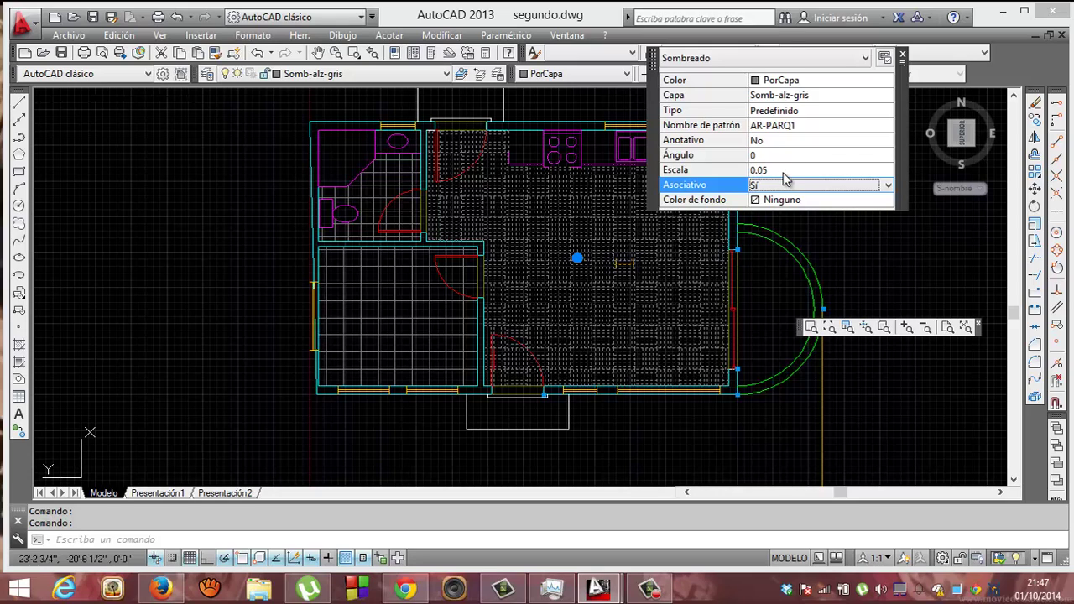
left_click(902, 55)
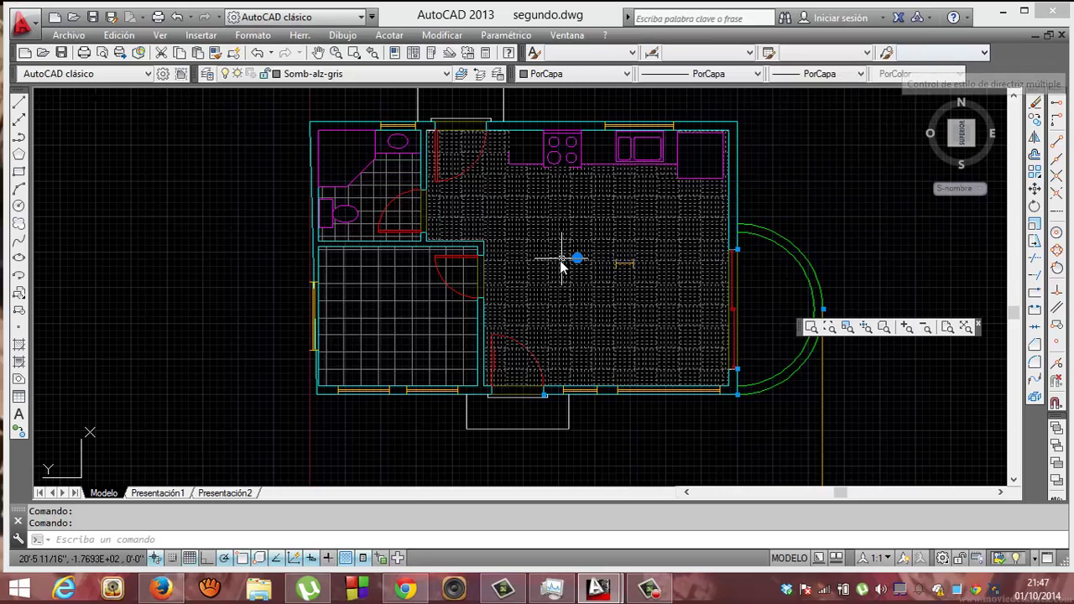
key("Escape")
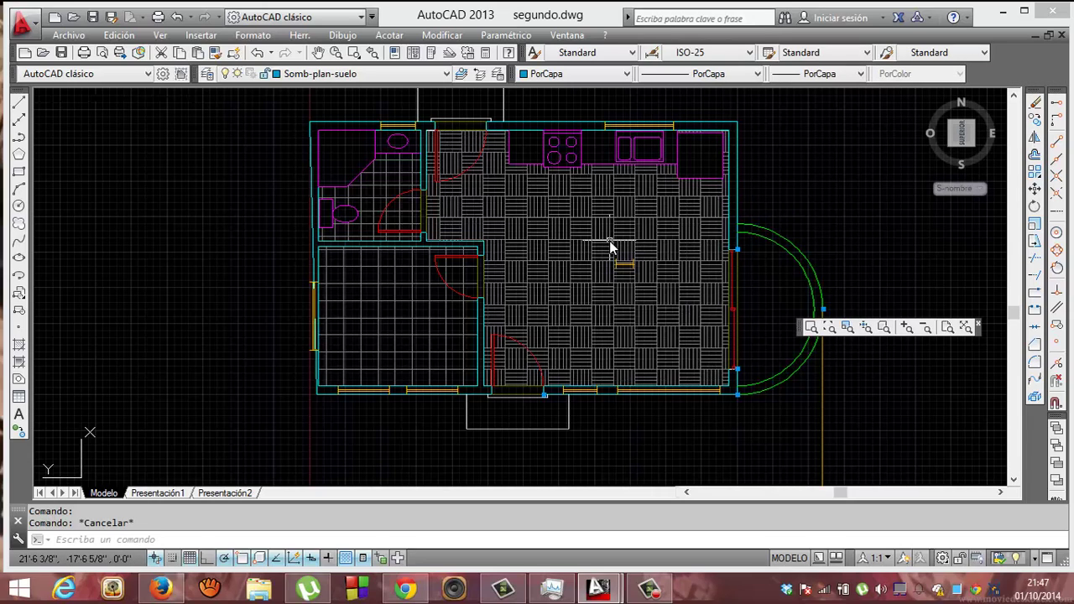
mouse_move(610, 247)
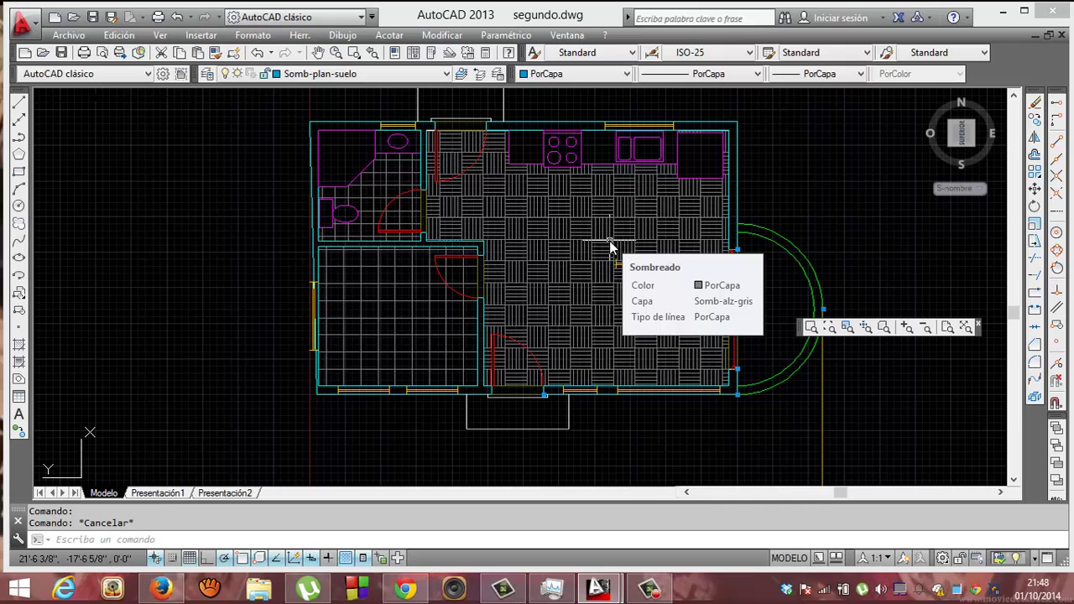
Set the snap base at the balcony wall midpoint, then reopen the hatch dialog with SOMBCONT.
type("snap")
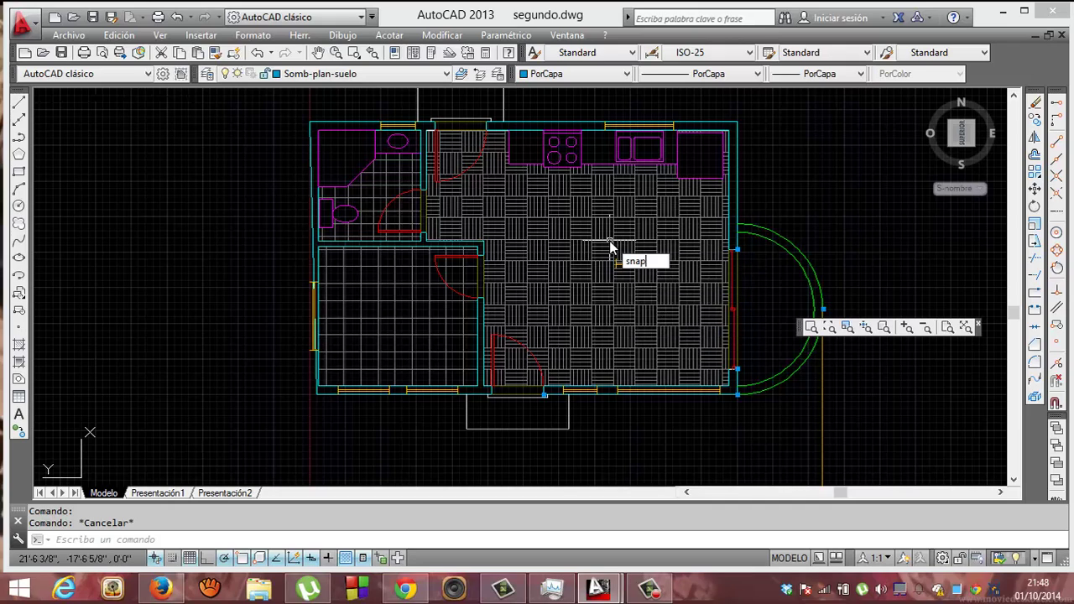
type("b")
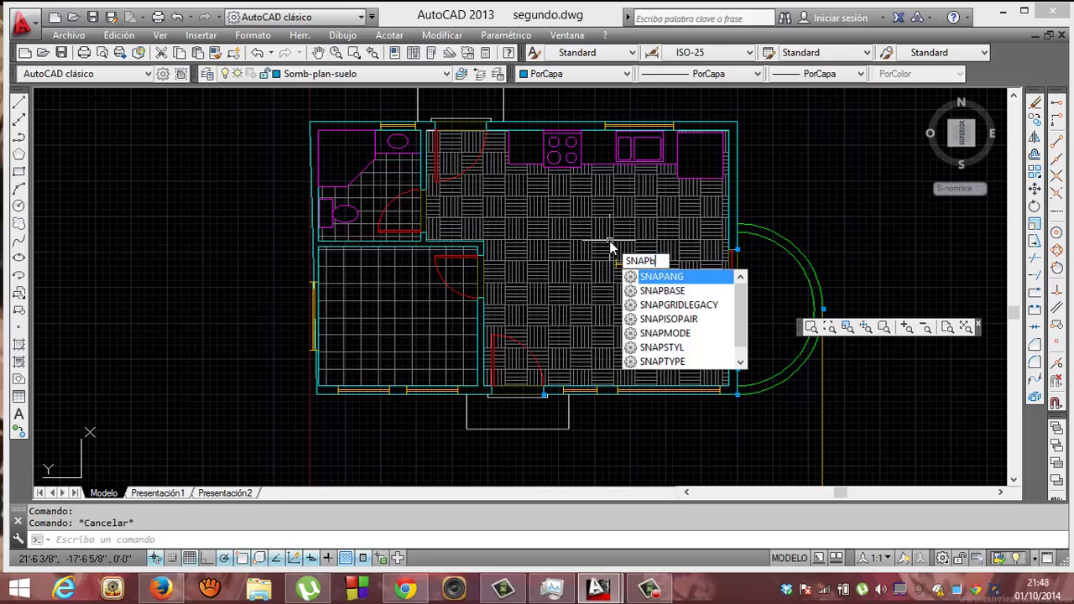
key("Return")
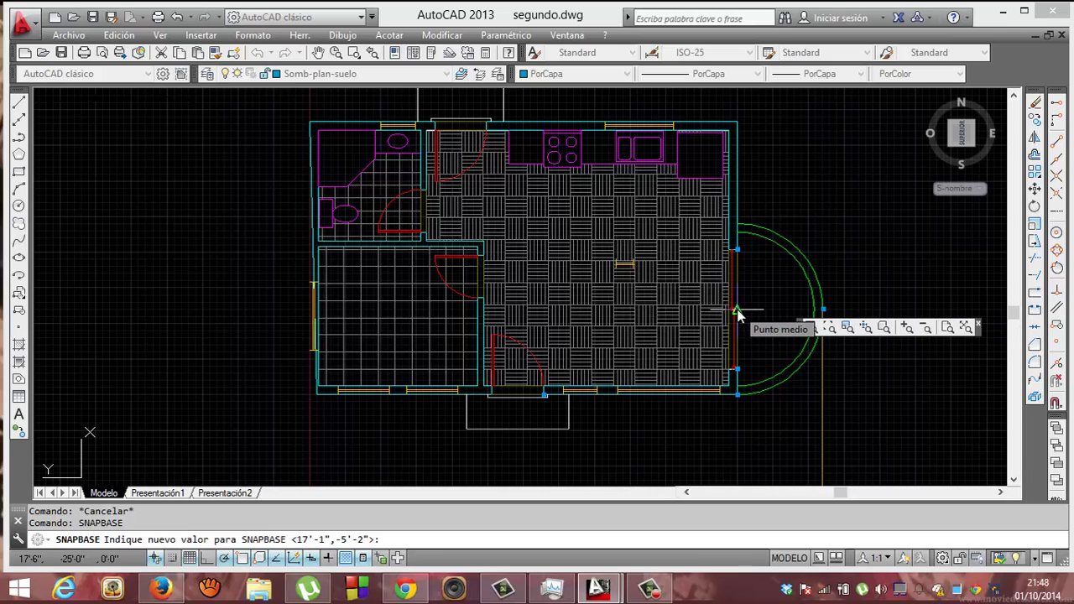
left_click(736, 311)
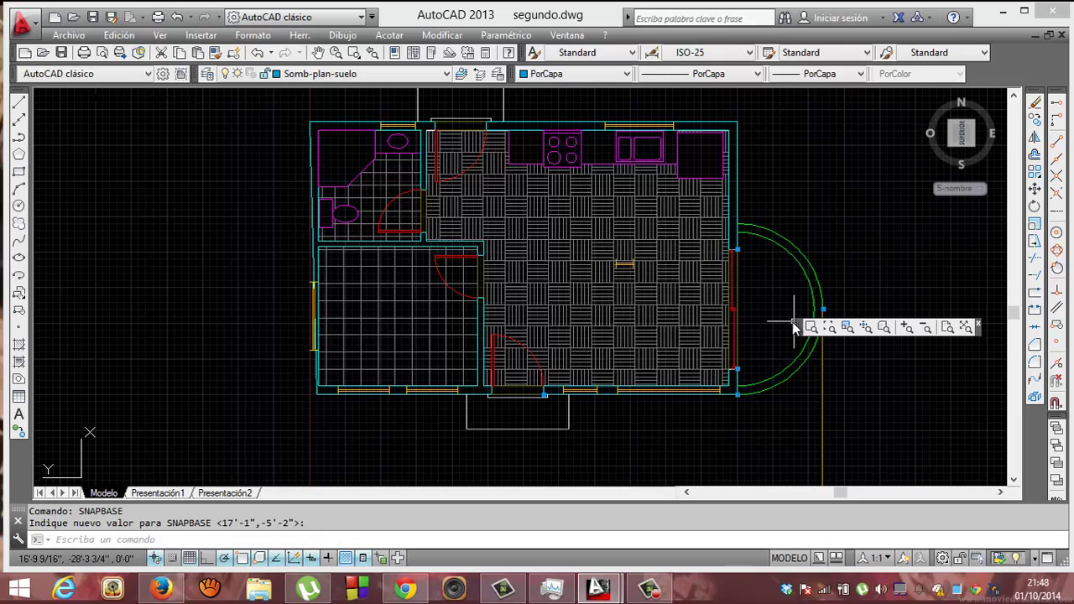
type("sombcont")
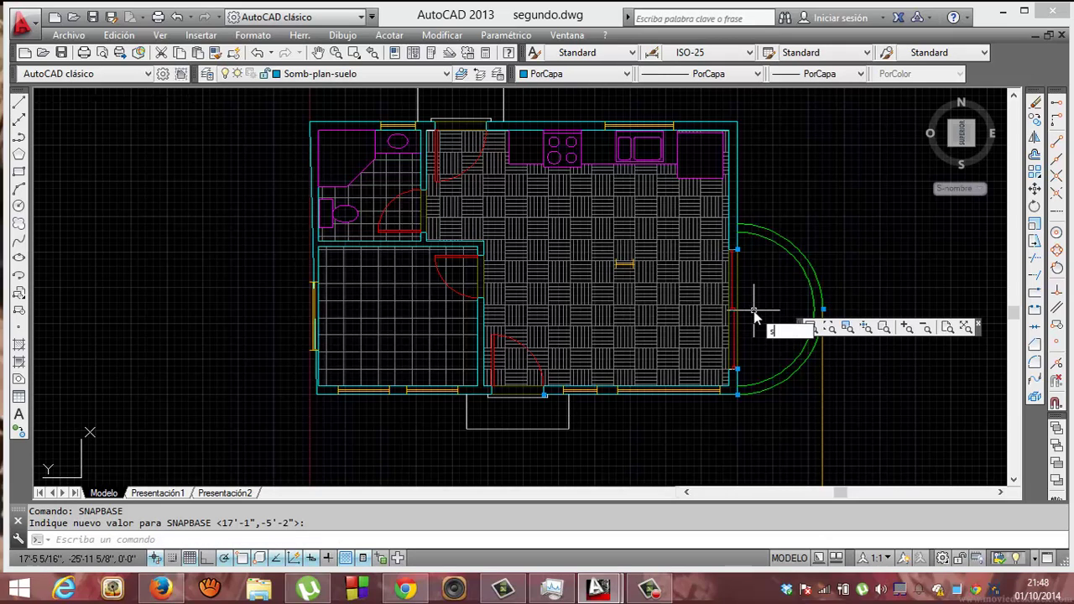
key("Return")
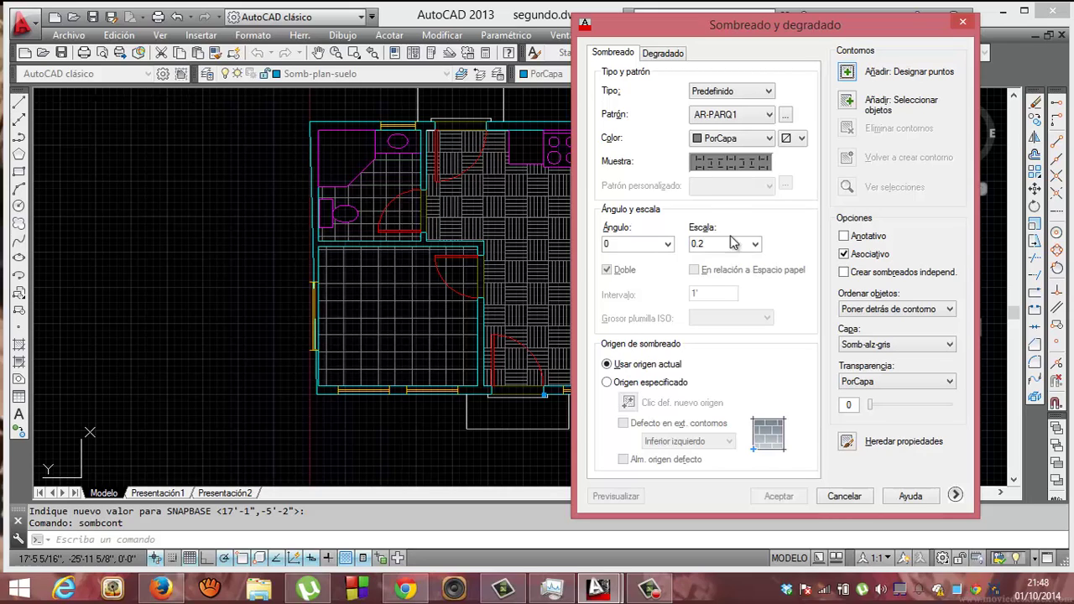
Set the hatch type to Definido por el usuario, uncheck Doble, and enter 0.6 spacing.
left_click(771, 92)
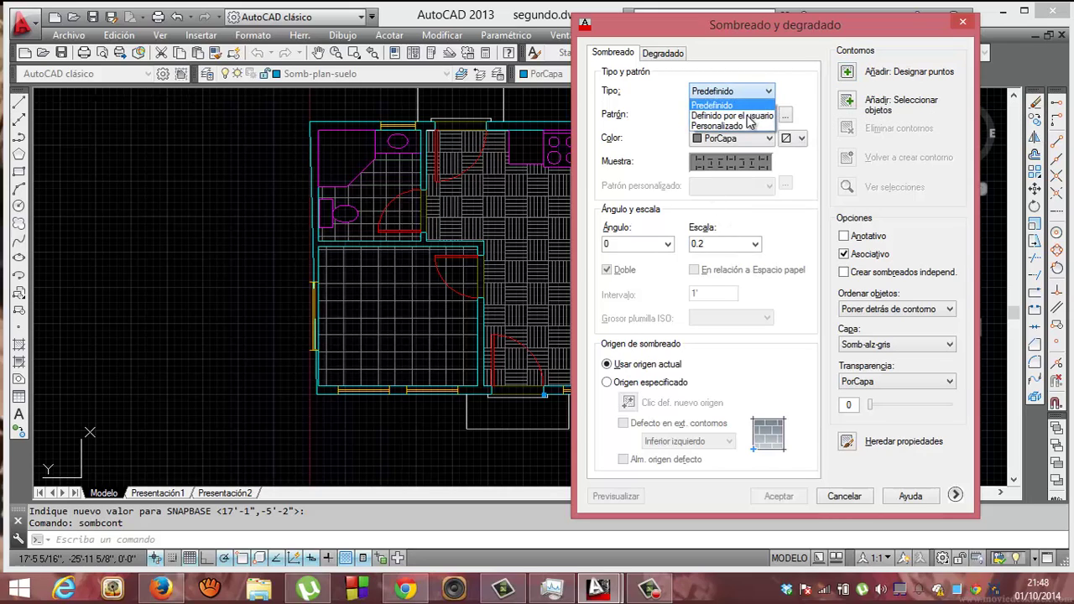
left_click(747, 114)
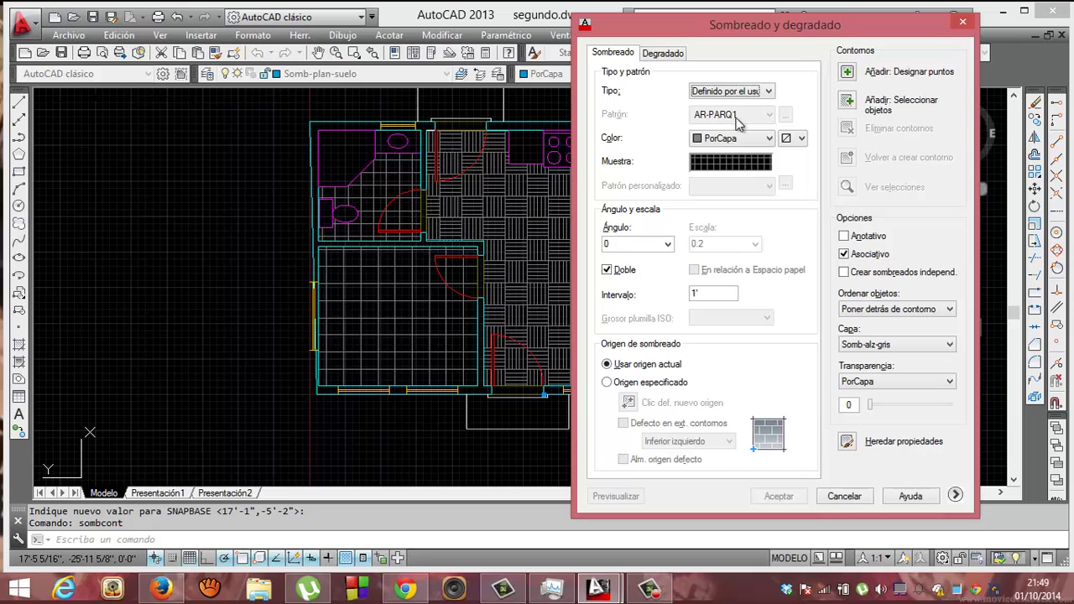
left_click(606, 272)
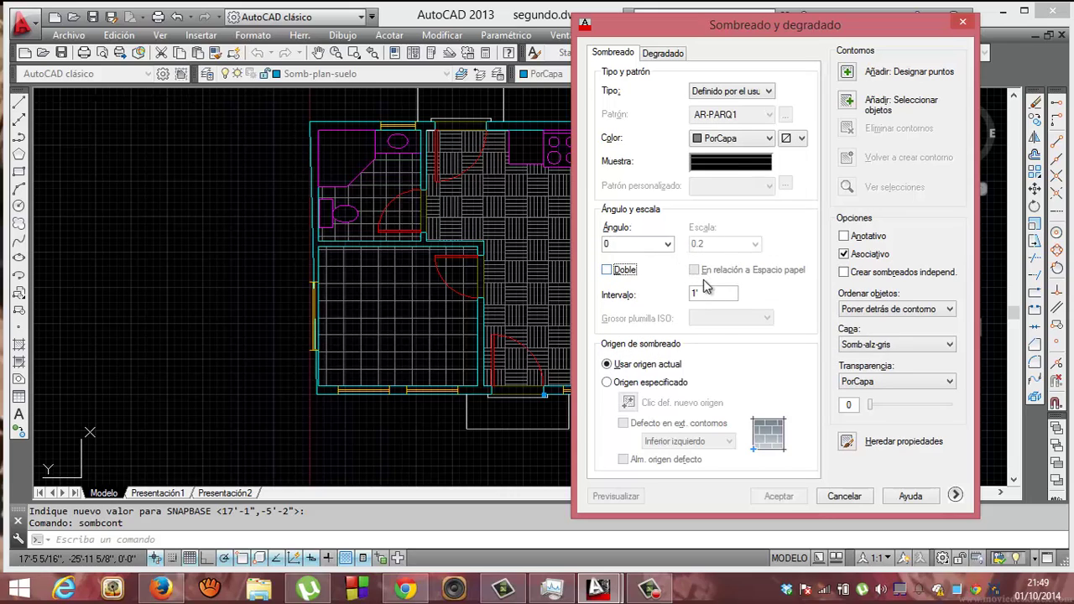
double_click(709, 293)
type("0.")
type("6")
key("Tab")
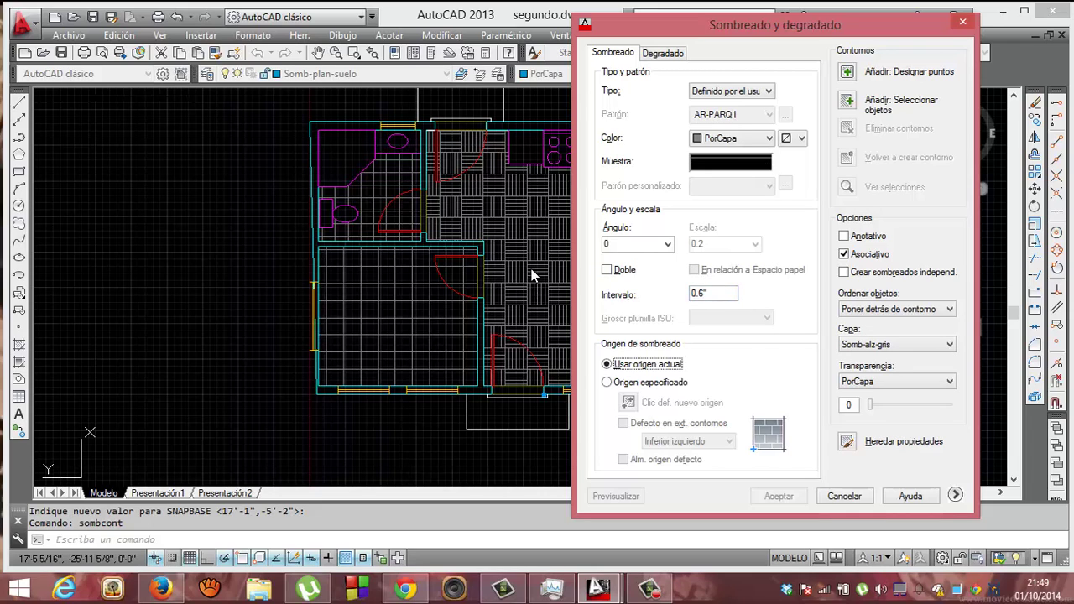
Fix the 0.6 Intervalo value after repeated invalid input warnings when picking the area.
left_click(856, 74)
left_click(811, 308)
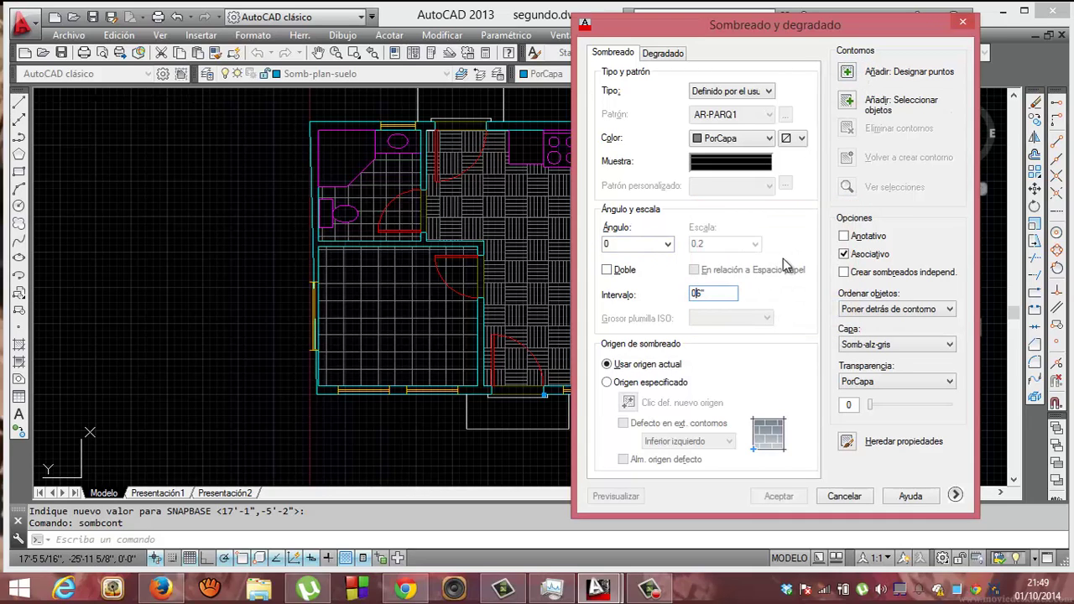
left_click(849, 81)
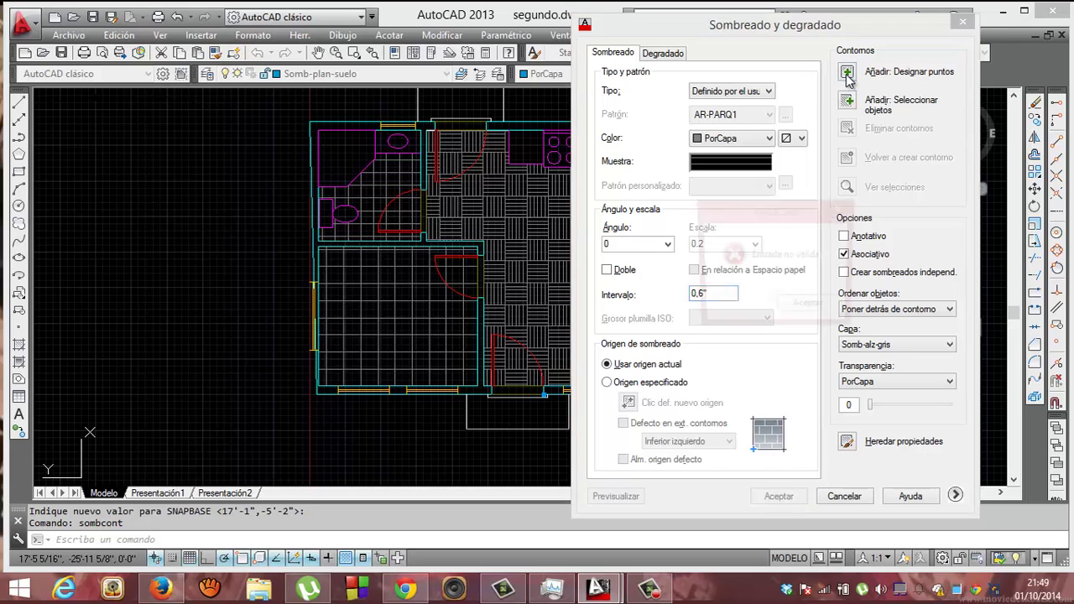
left_click(814, 308)
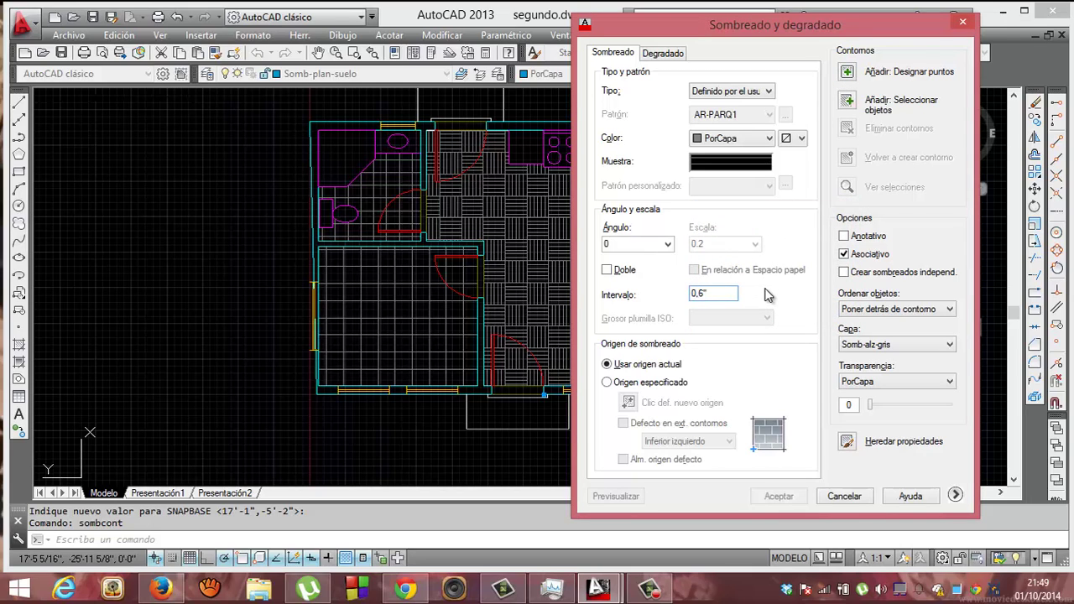
key("BackSpace")
key("BackSpace")
type(".6")
left_click(849, 74)
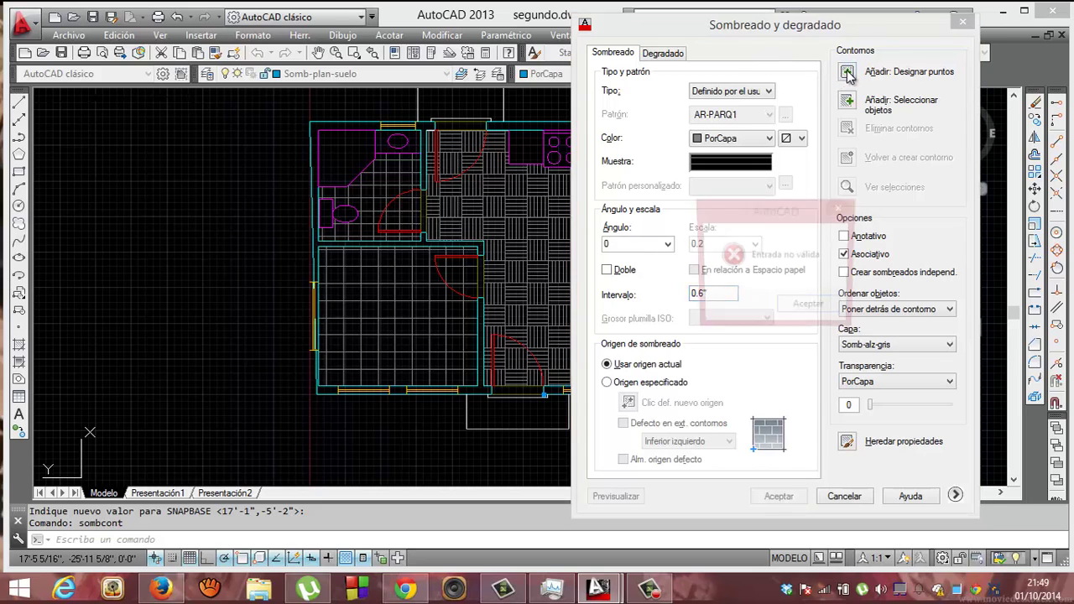
left_click(809, 308)
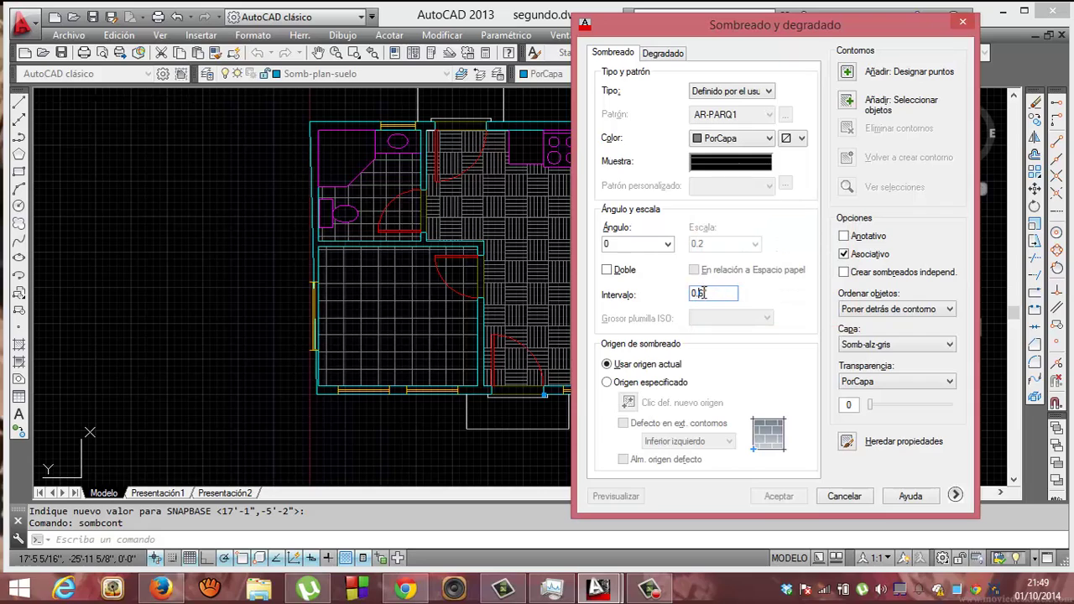
type("0")
type(".6")
key("Tab")
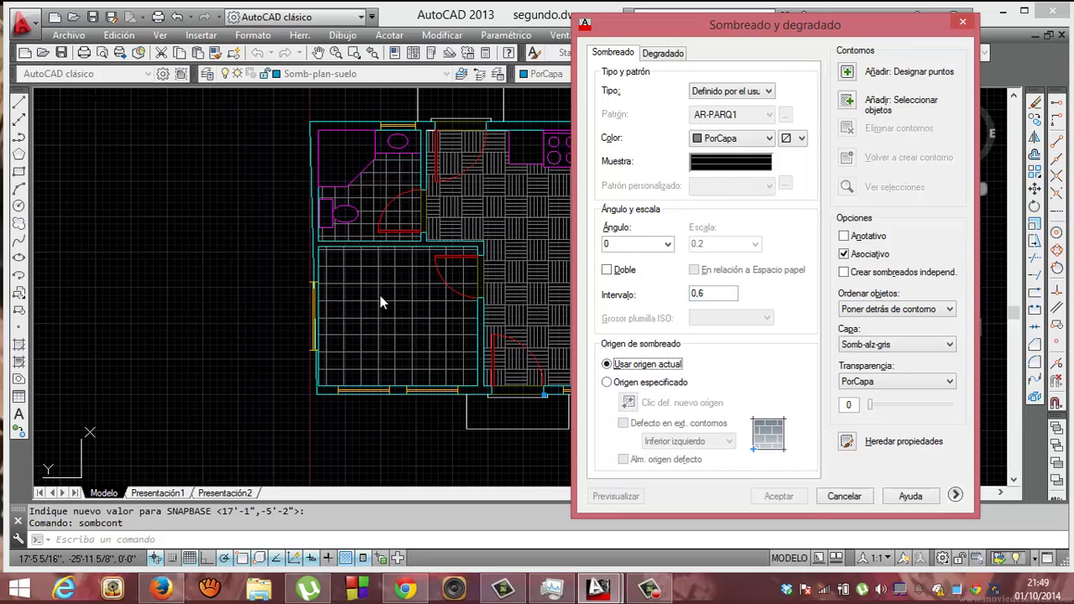
left_click(846, 74)
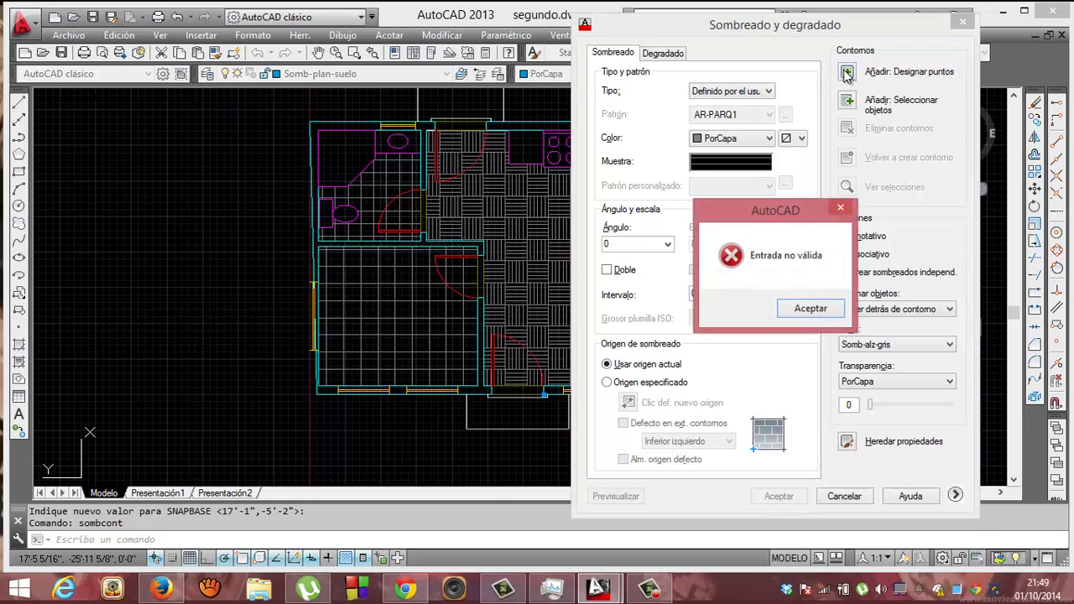
left_click(809, 307)
double_click(720, 295)
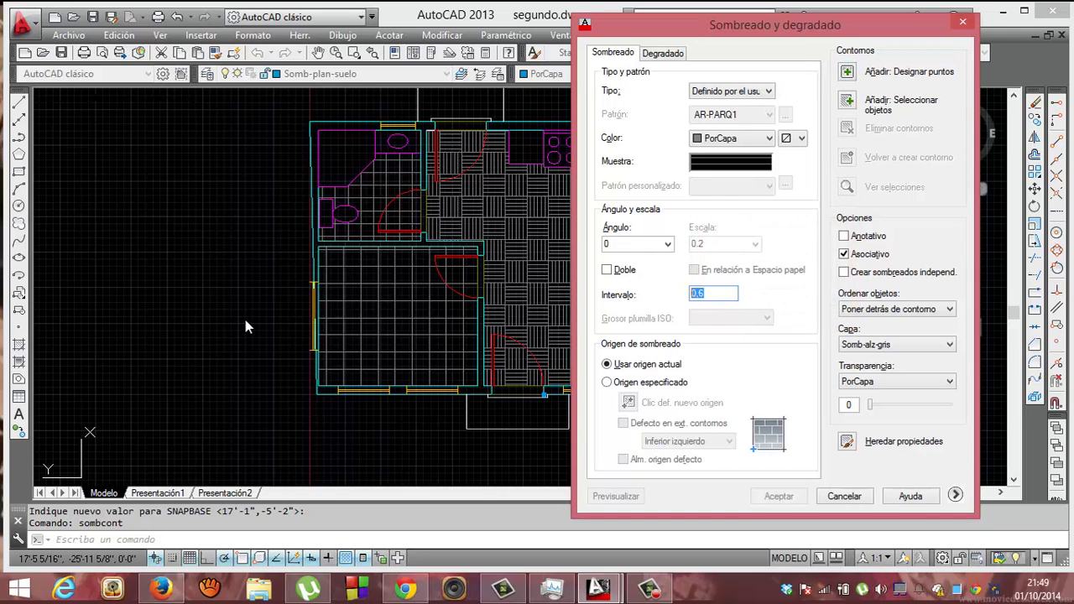
Pick inside the semicircular balcony, preview the line hatch, and accept it.
type("0.6")
left_click(854, 73)
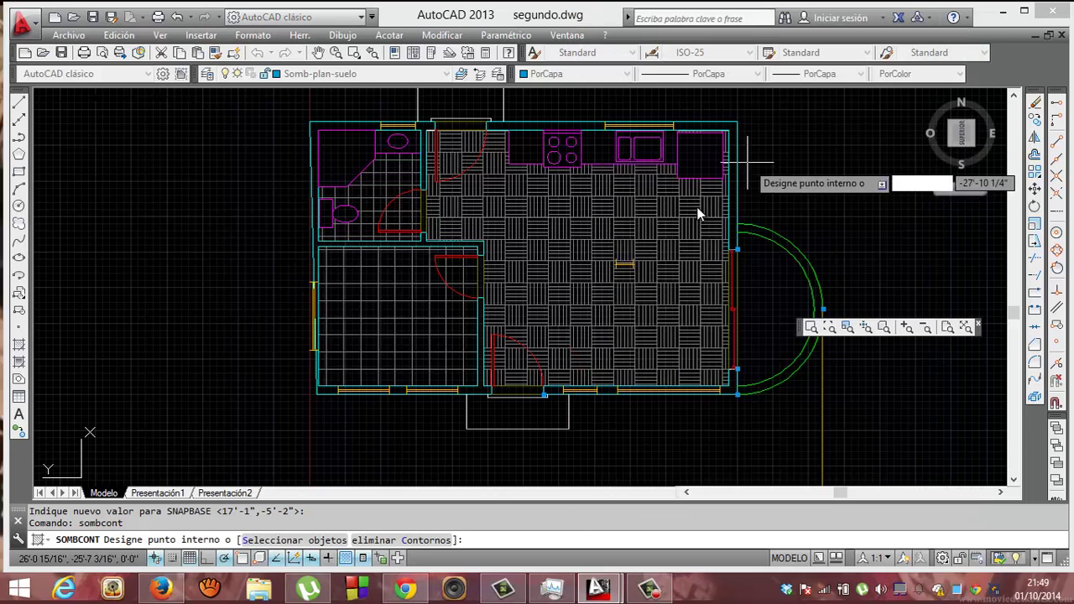
left_click(697, 213)
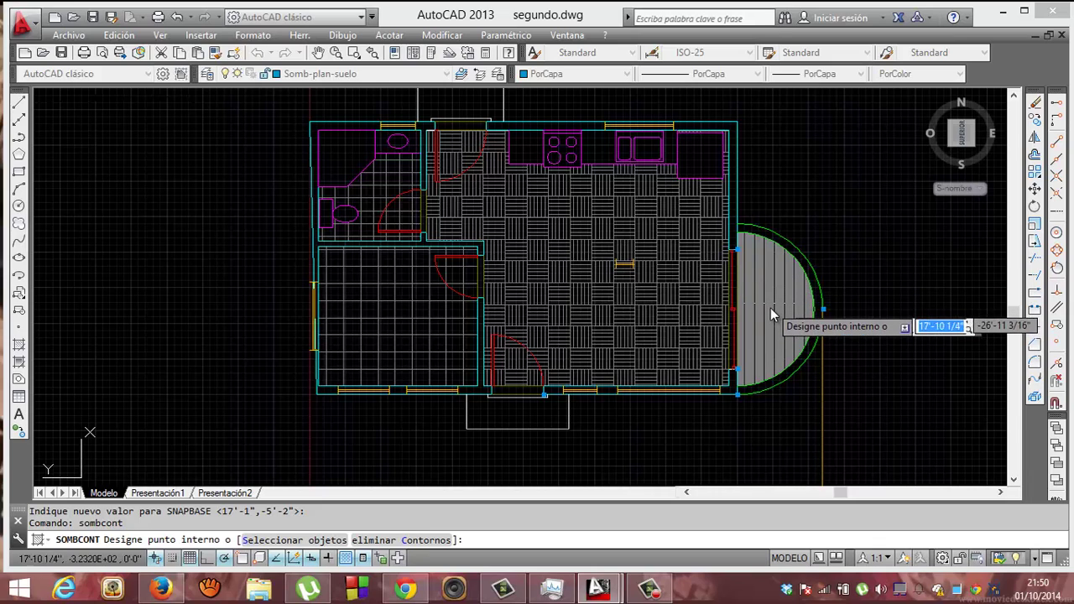
left_click(770, 304)
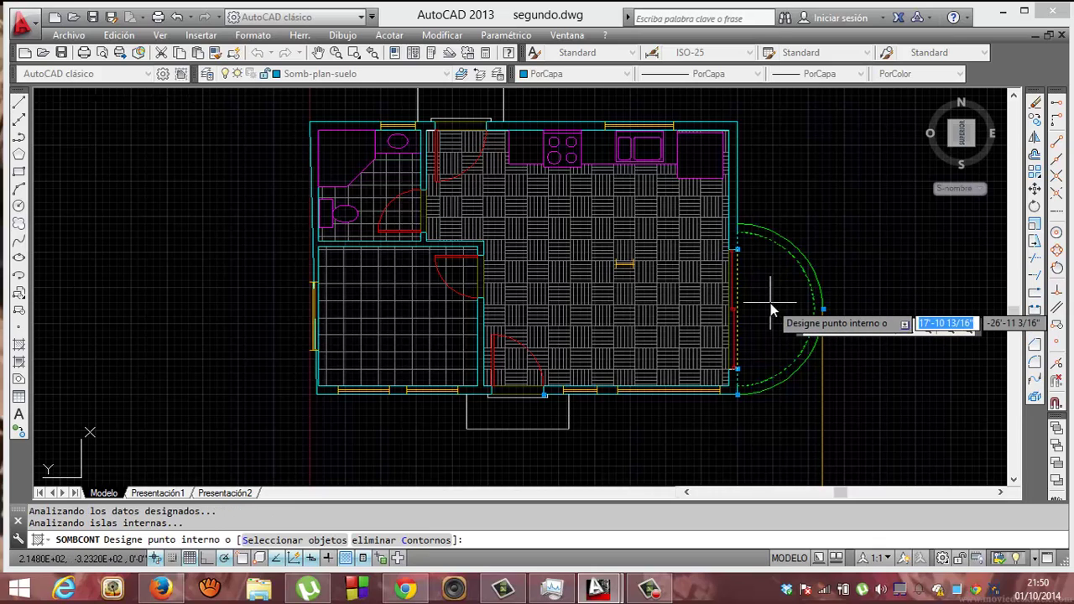
right_click(770, 303)
left_click(820, 531)
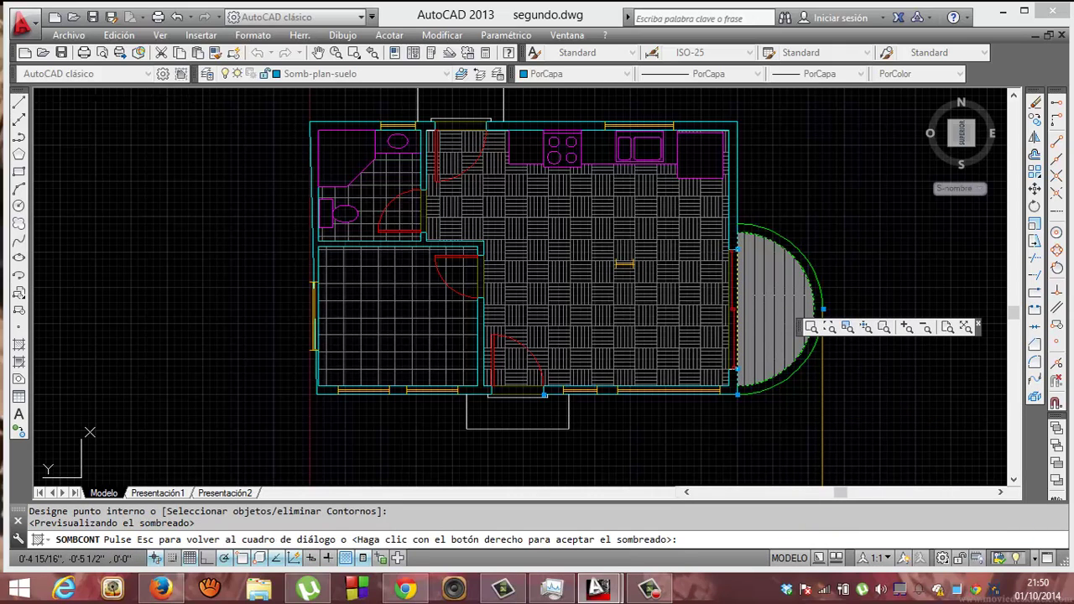
right_click(719, 238)
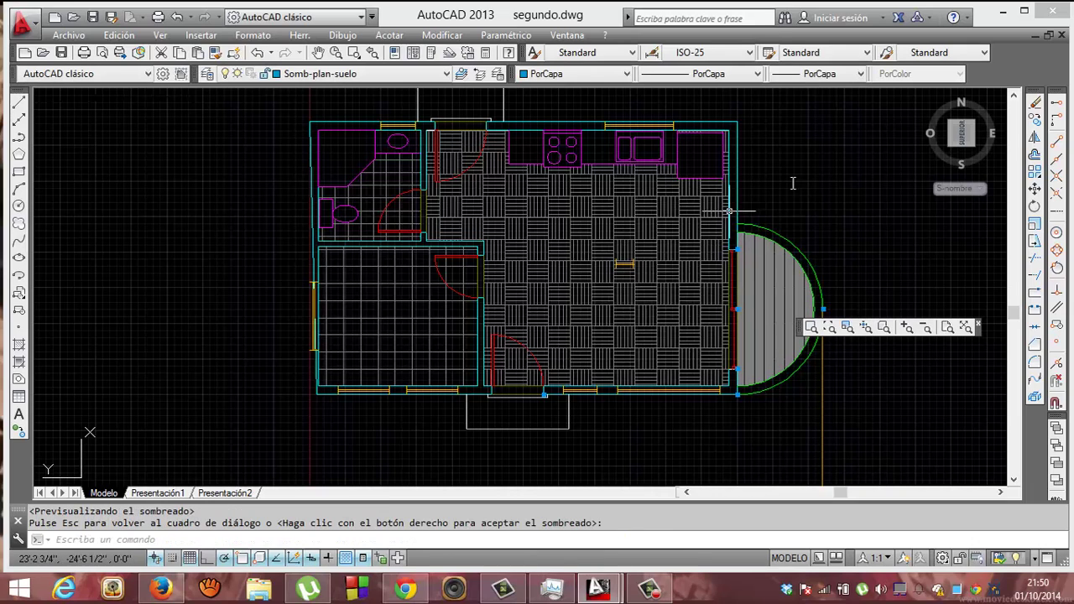
Change the balcony hatch angle to 90 in Quick Properties.
left_click(776, 310)
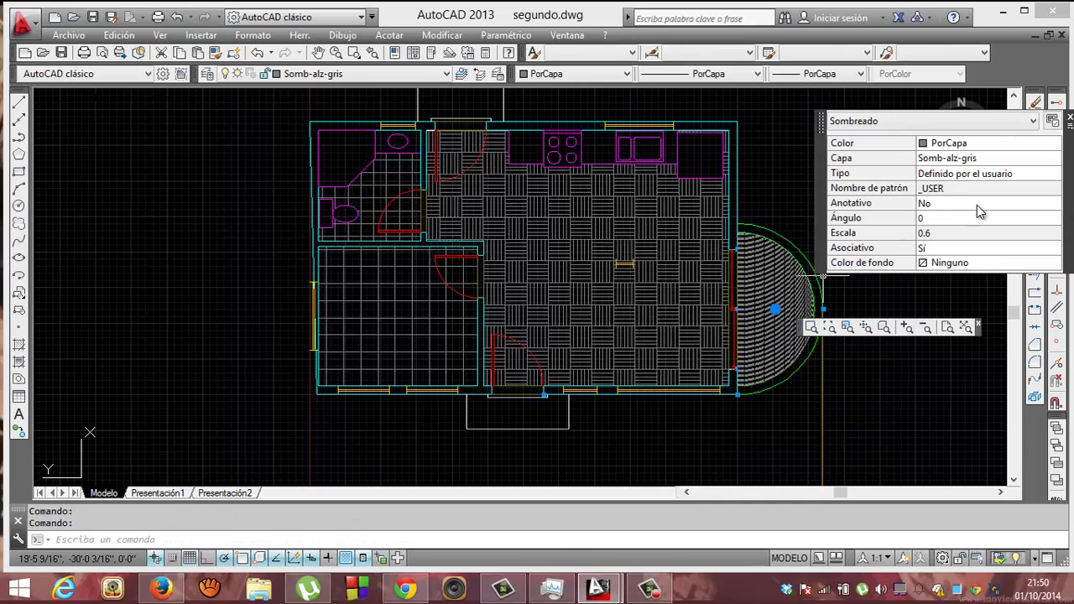
left_click(962, 218)
type("90")
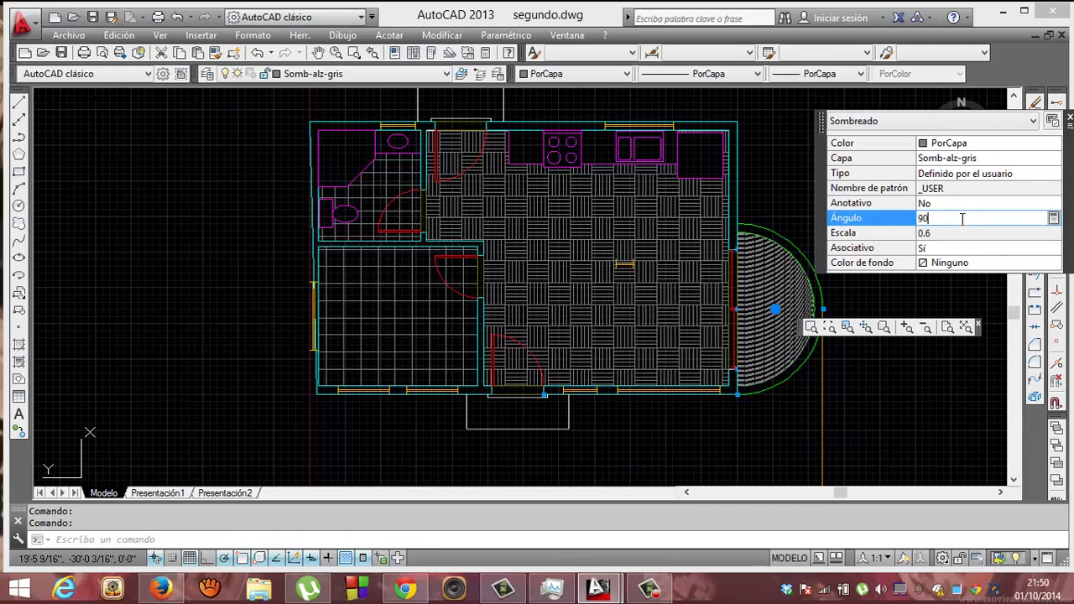
left_click(952, 233)
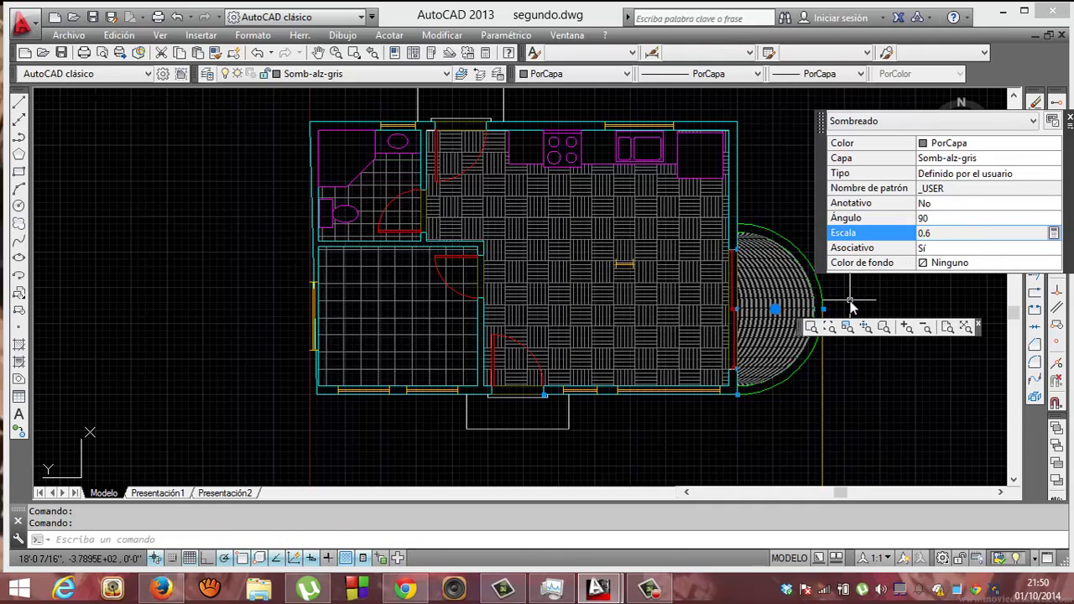
key("Escape")
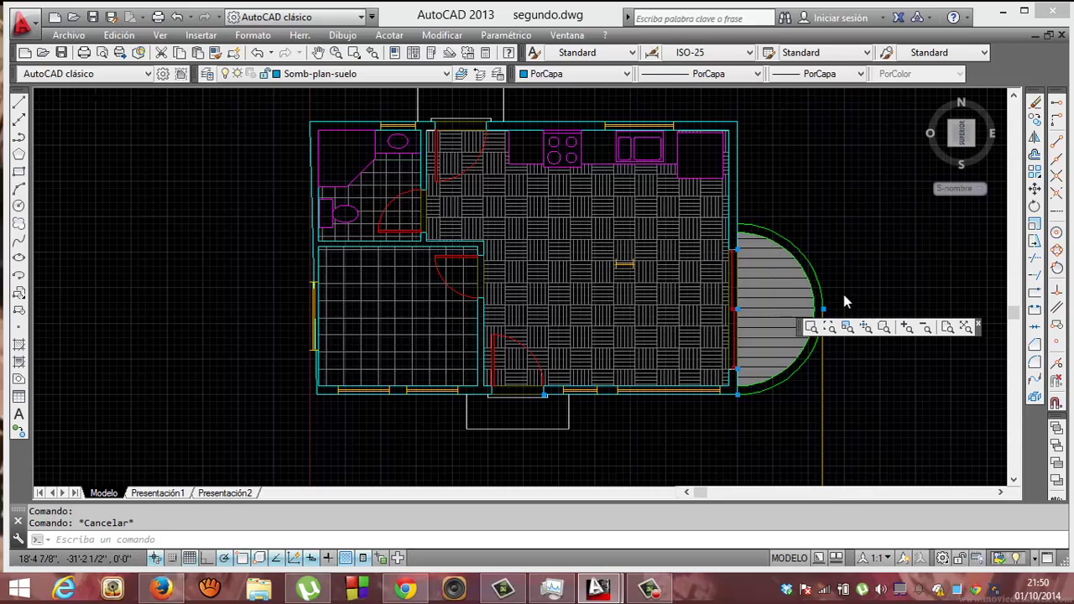
Reselect the balcony hatch and start editing its Escala value of 0.6.
scroll(845, 302, "down", 3)
scroll(845, 298, "up", 7)
scroll(844, 299, "down", 1)
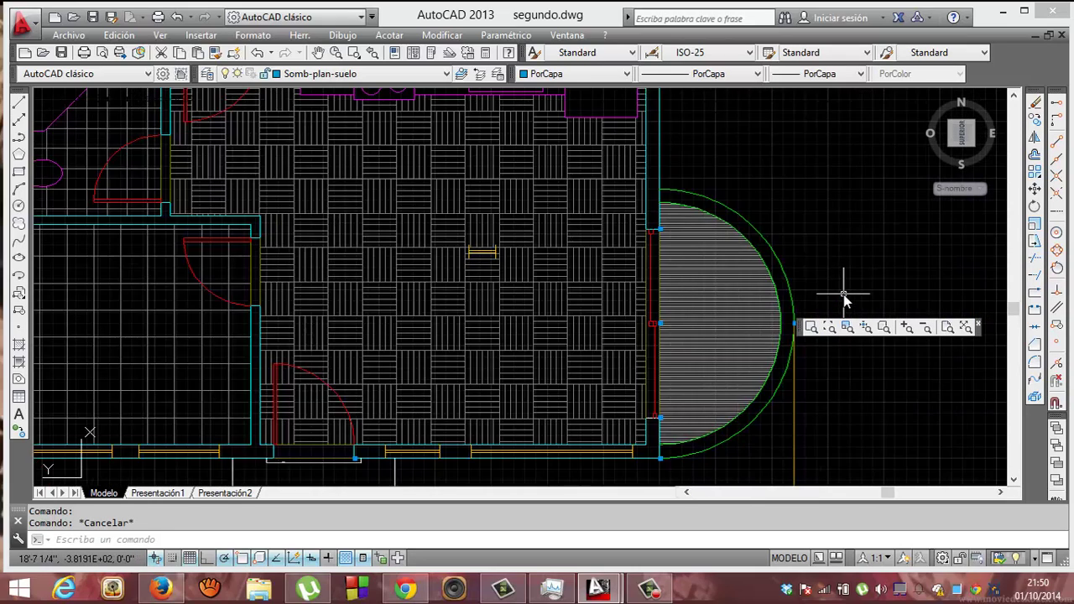
scroll(839, 299, "up", 1)
scroll(839, 300, "down", 1)
left_click(731, 328)
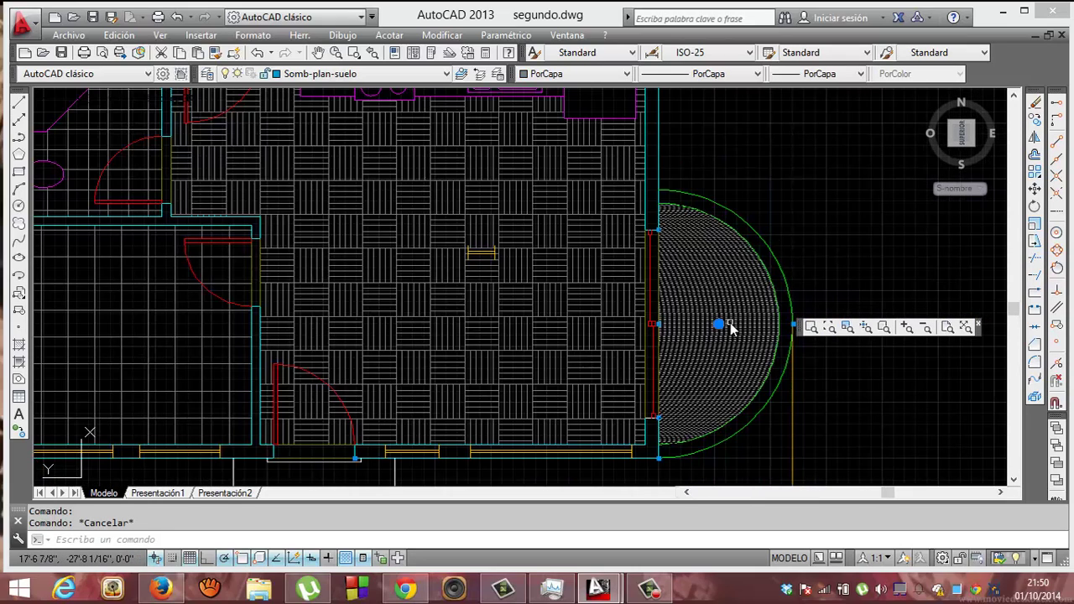
left_click(887, 244)
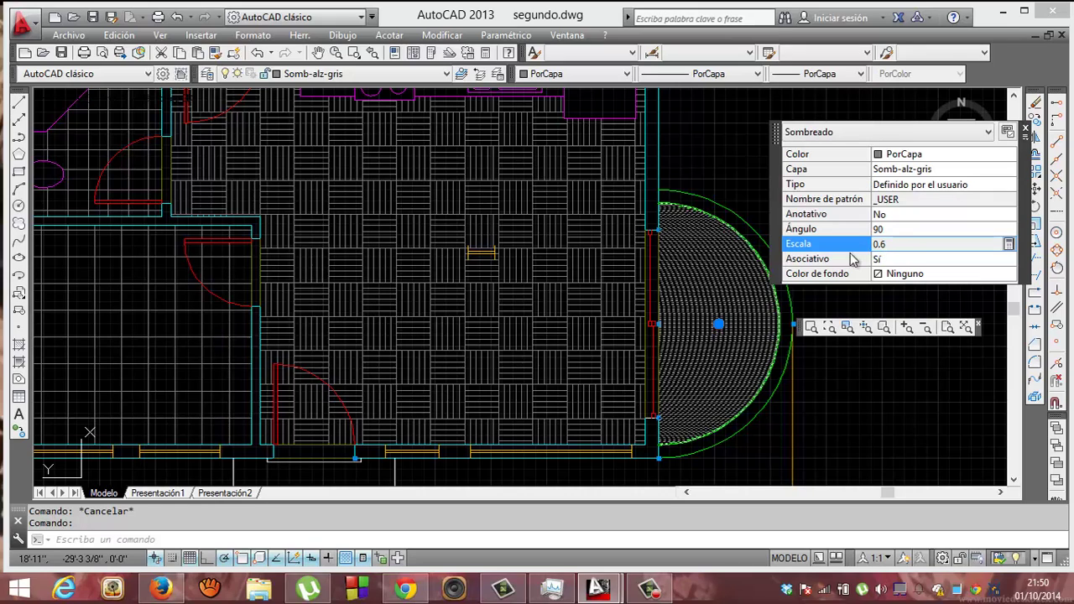
key("Escape")
left_click(718, 325)
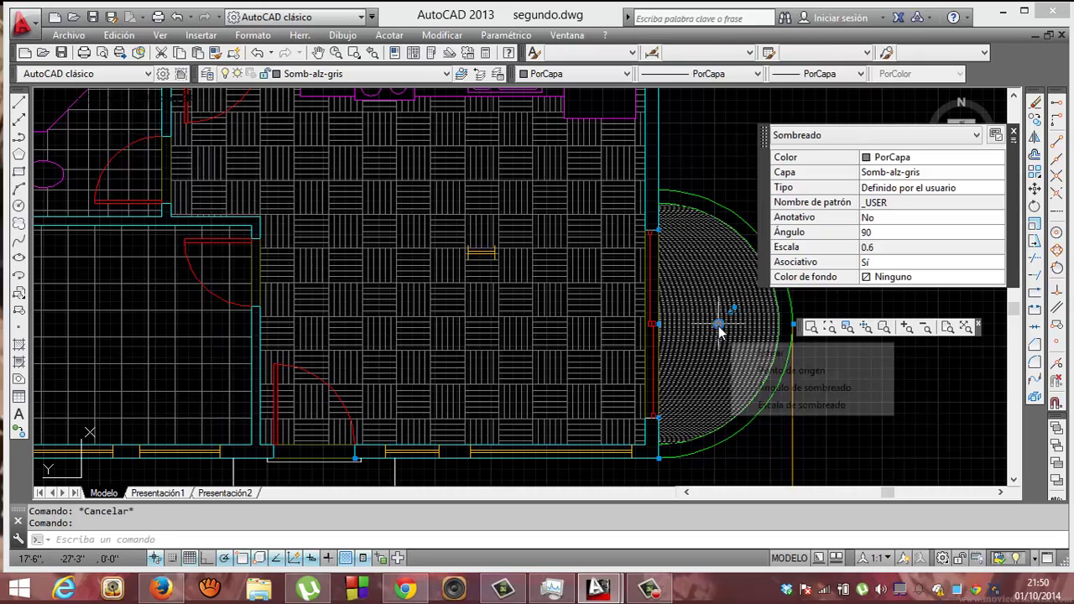
left_click(876, 252)
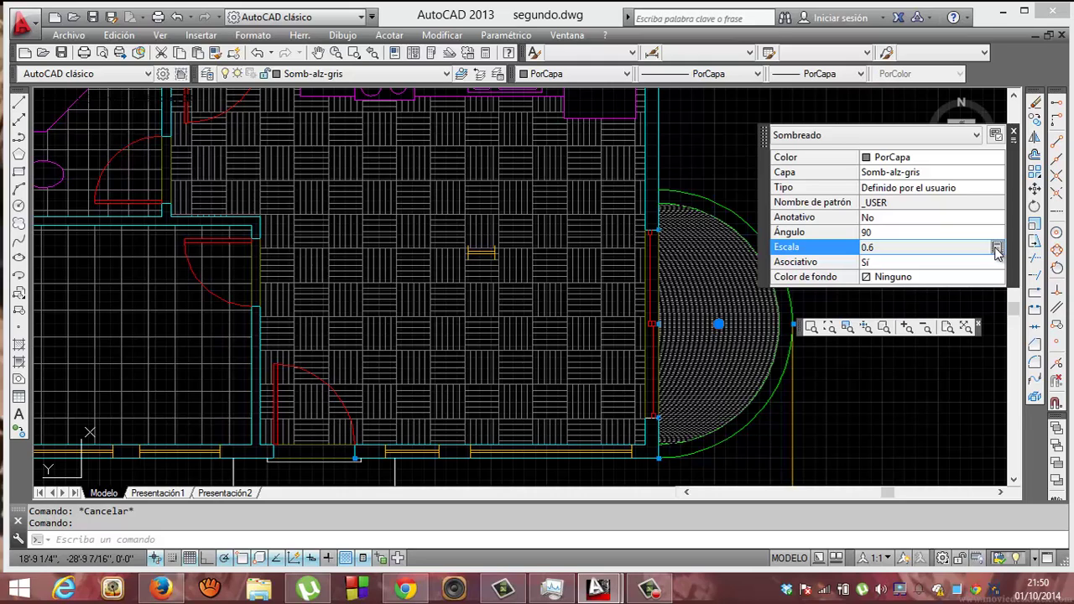
Enter 2 in the quick calculator in place of 0.6, then close it without applying.
left_click(997, 248)
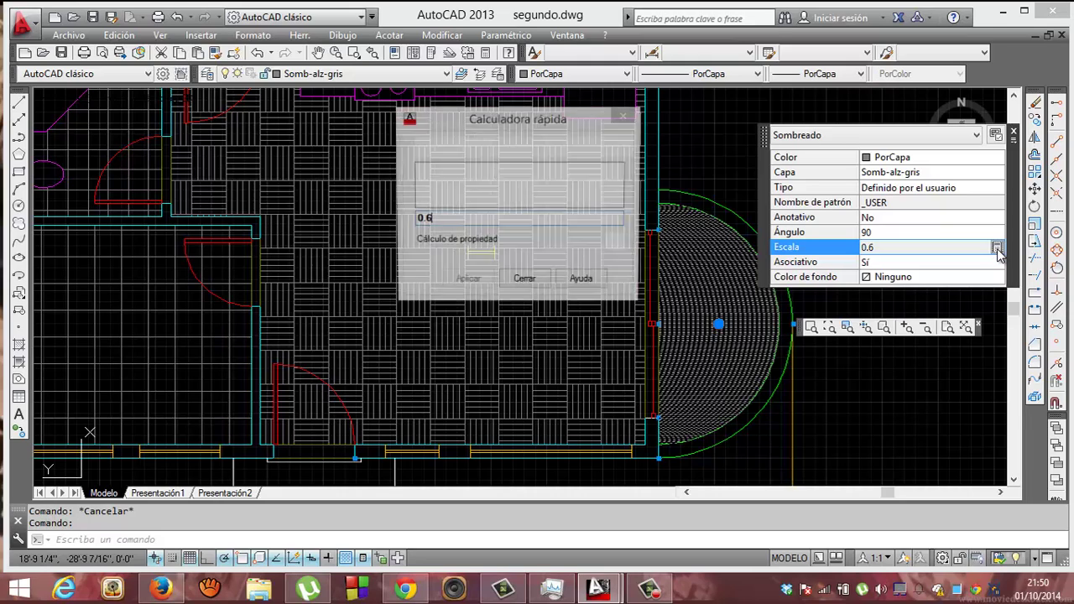
left_click_drag(480, 222, 322, 222)
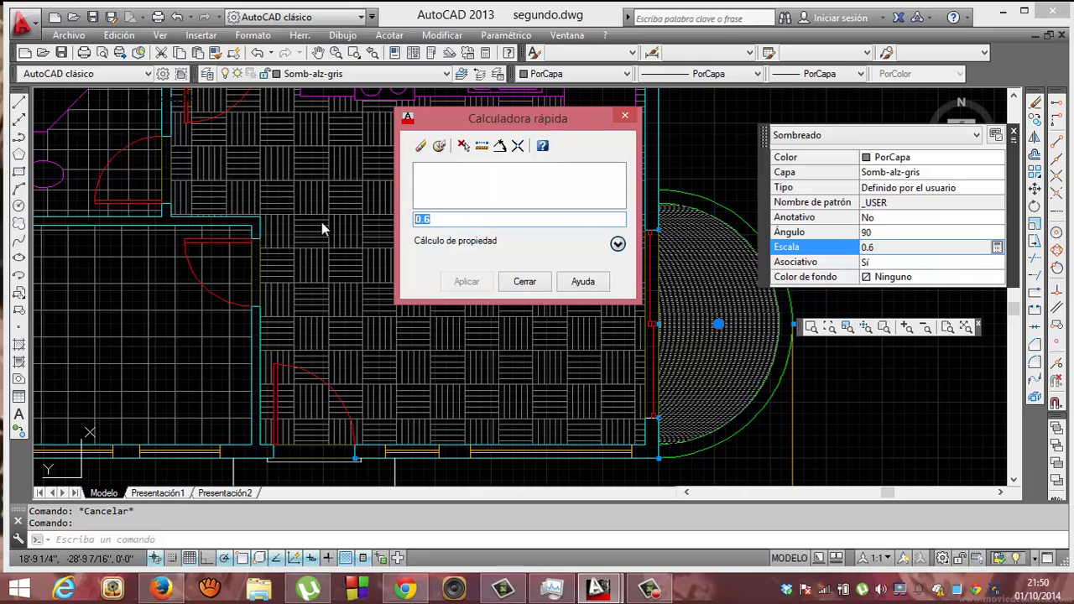
type("2")
key("Return")
left_click(524, 281)
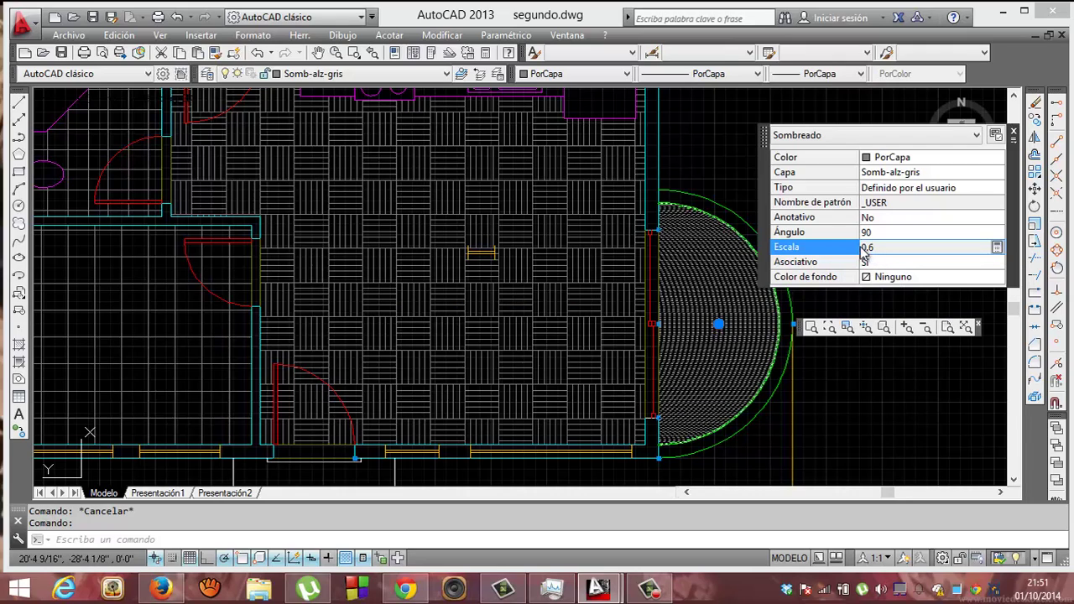
Use the hatch's centre grip Escala de sombreado option to set the scale to 35.999.
key("Escape")
left_click(718, 330)
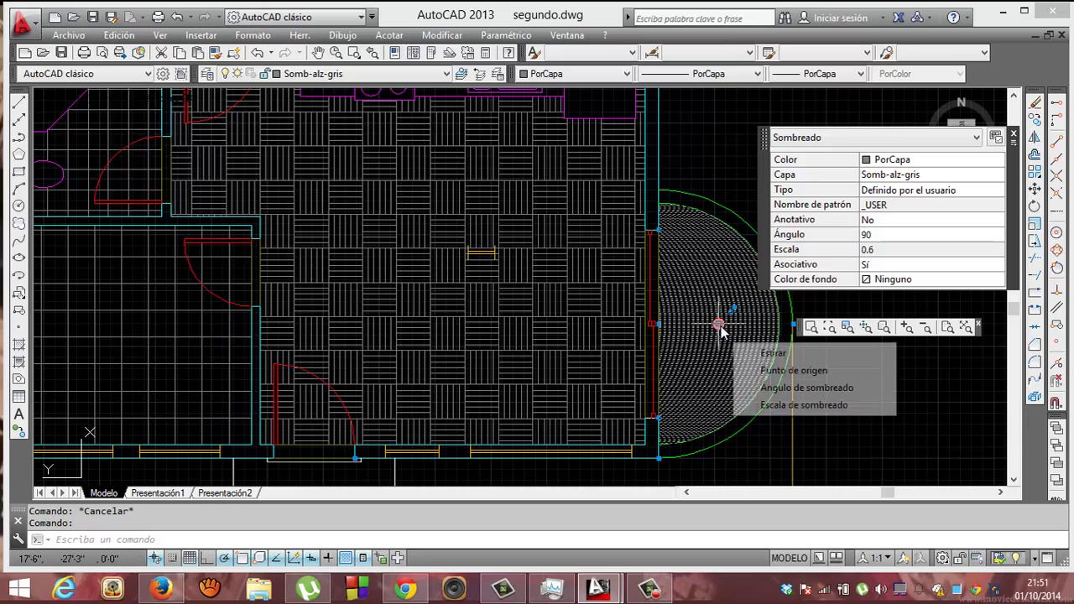
mouse_move(718, 323)
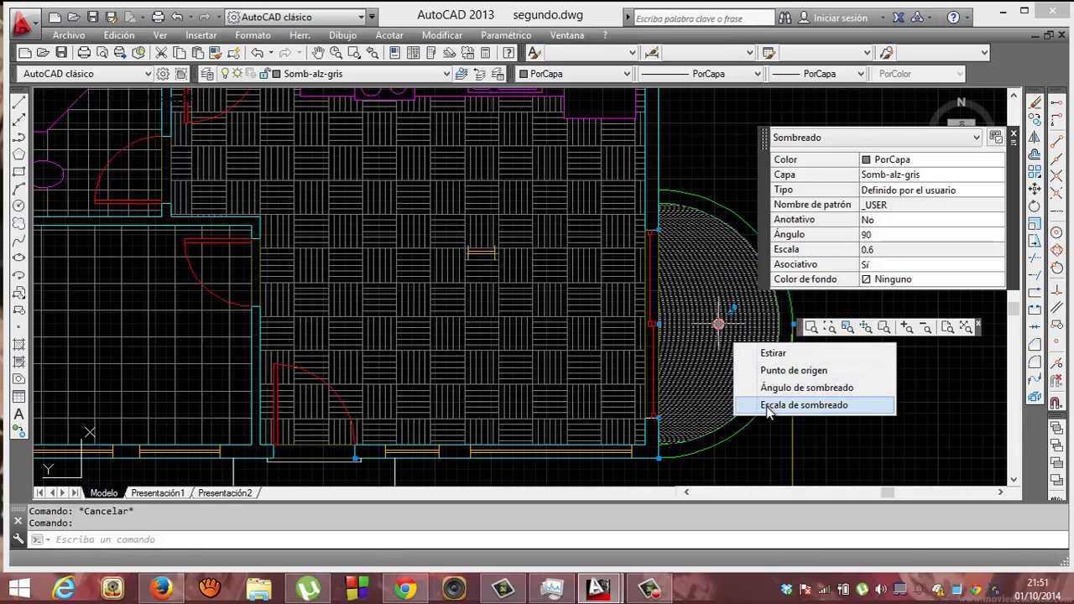
left_click(767, 405)
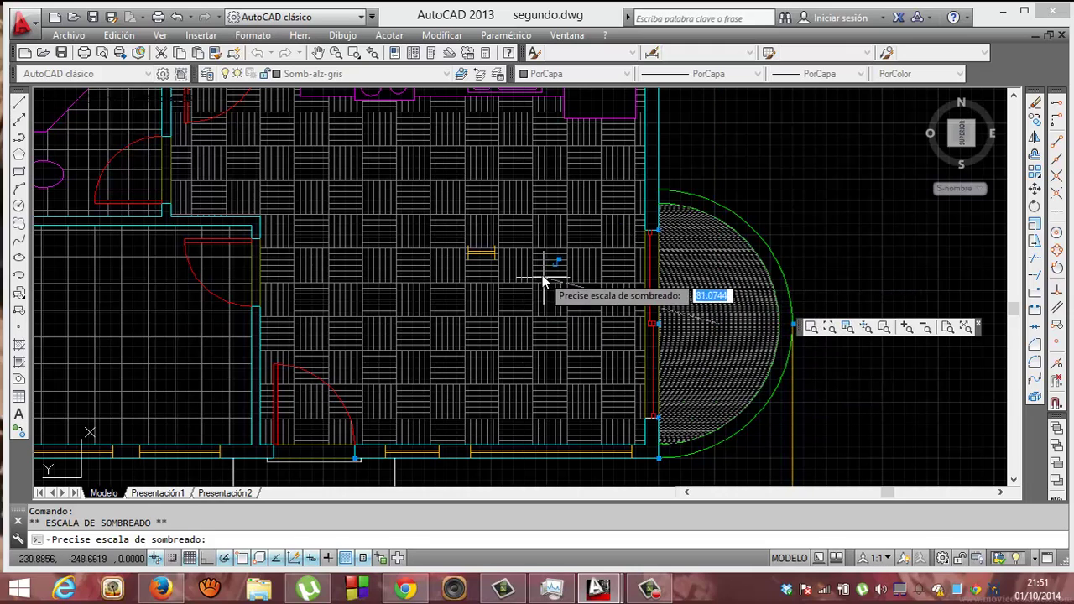
left_click(687, 250)
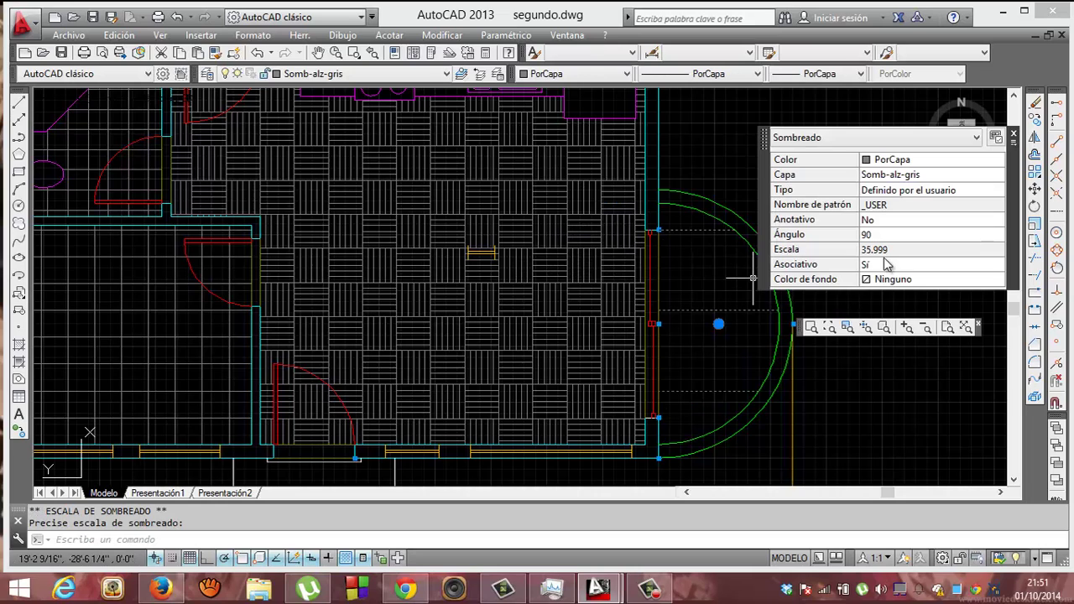
left_click(884, 250)
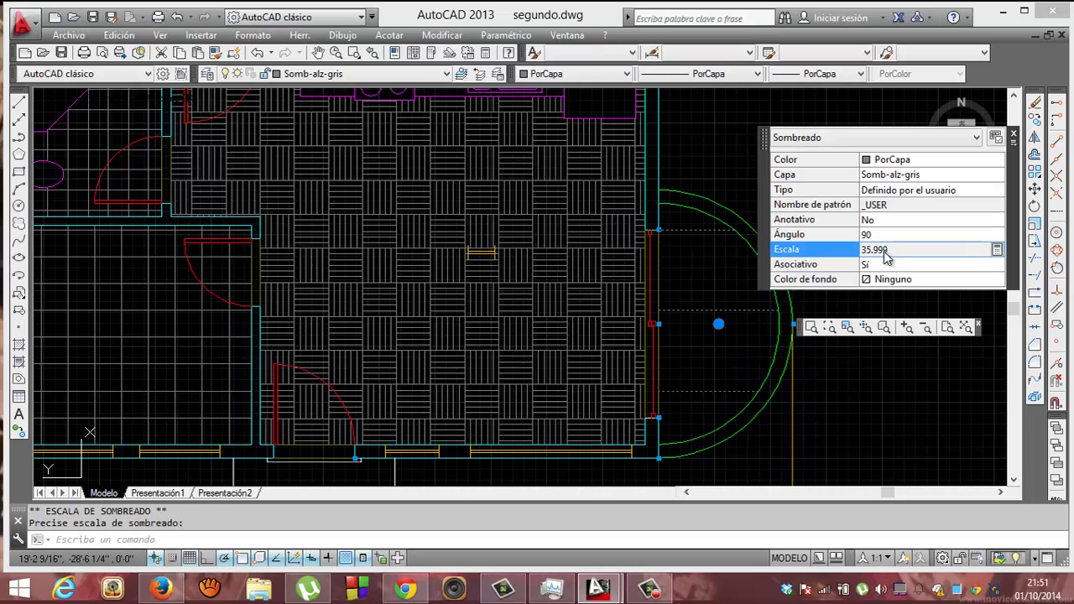
right_click(719, 314)
key("Escape")
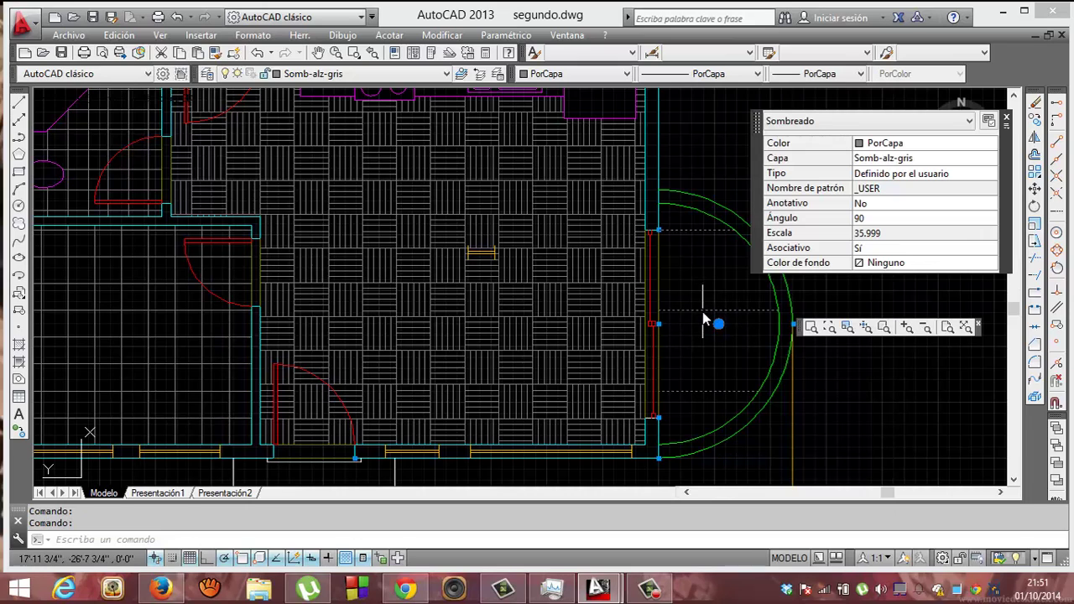
right_click(704, 315)
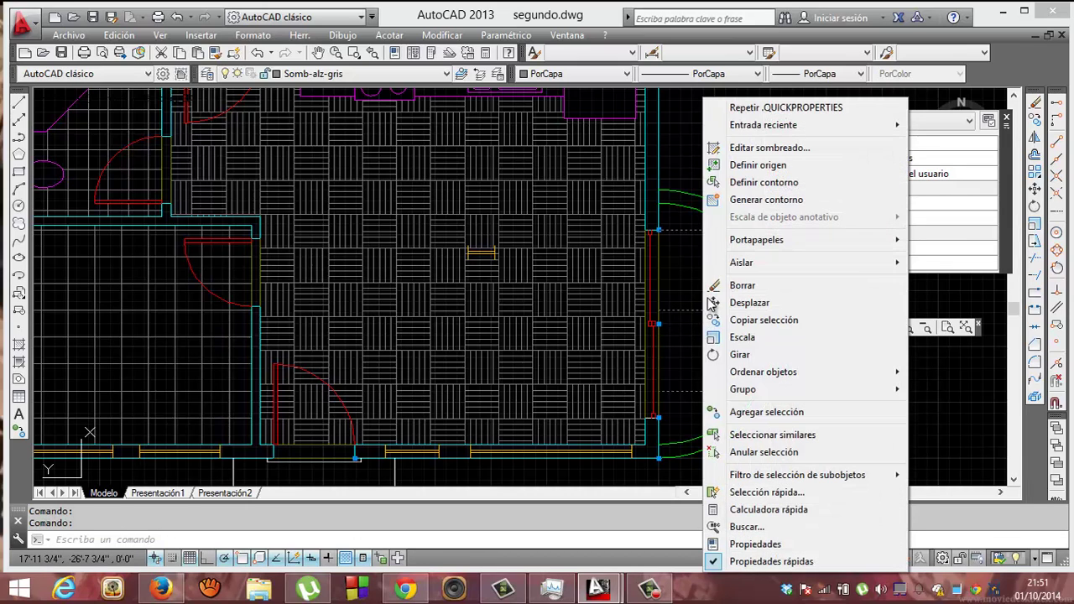
left_click(693, 314)
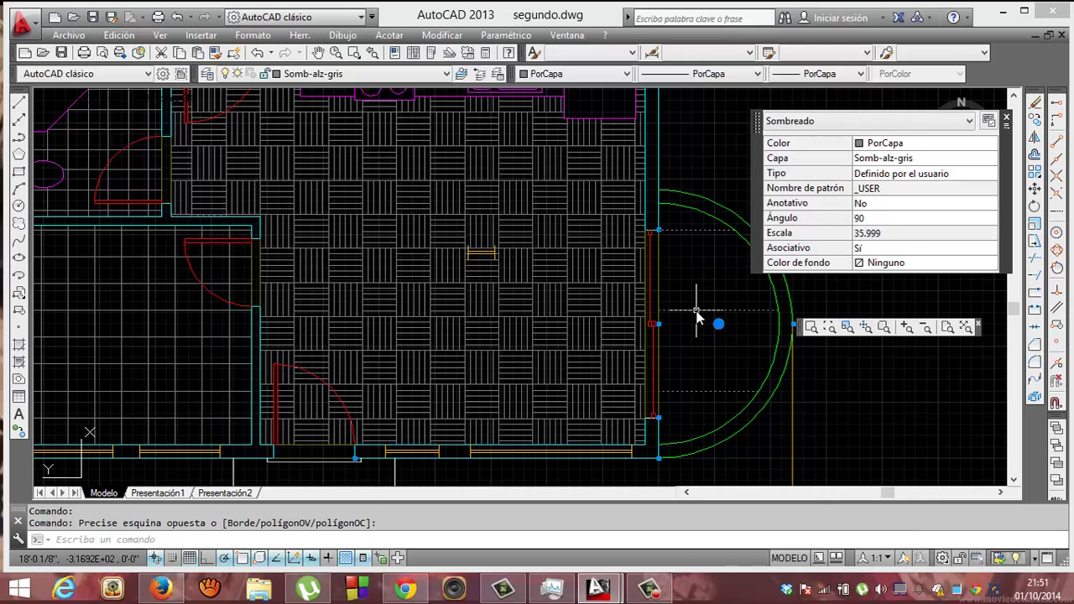
right_click(697, 314)
left_click(713, 103)
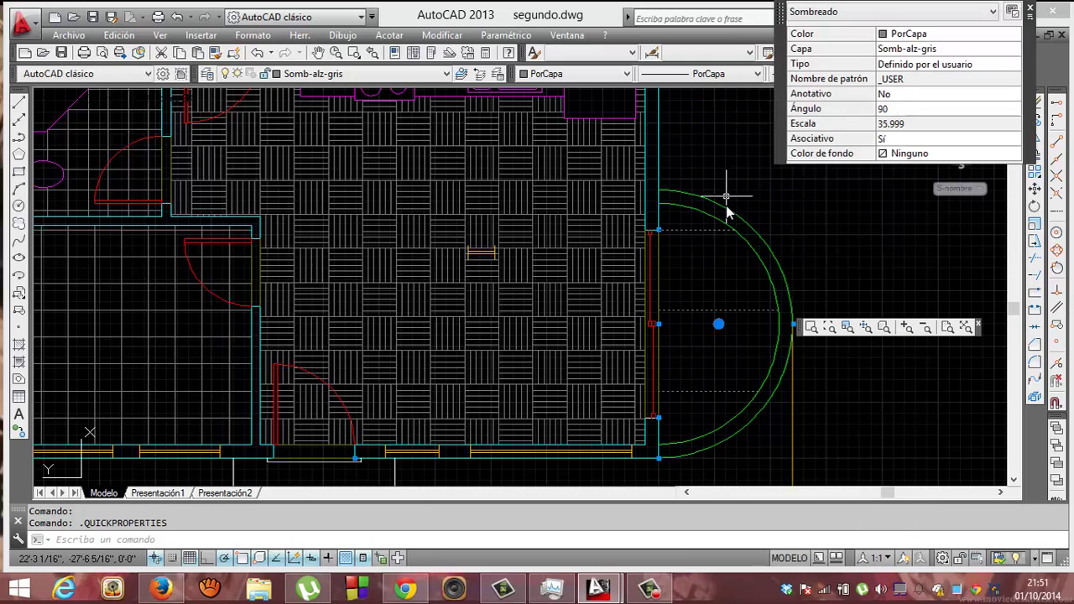
left_click(891, 124)
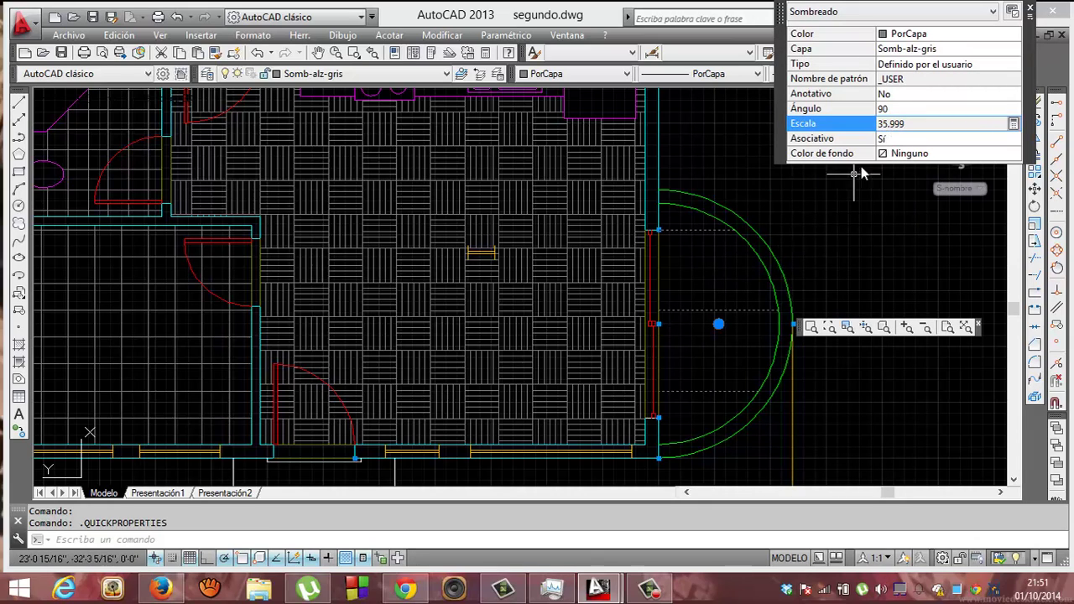
left_click(719, 324)
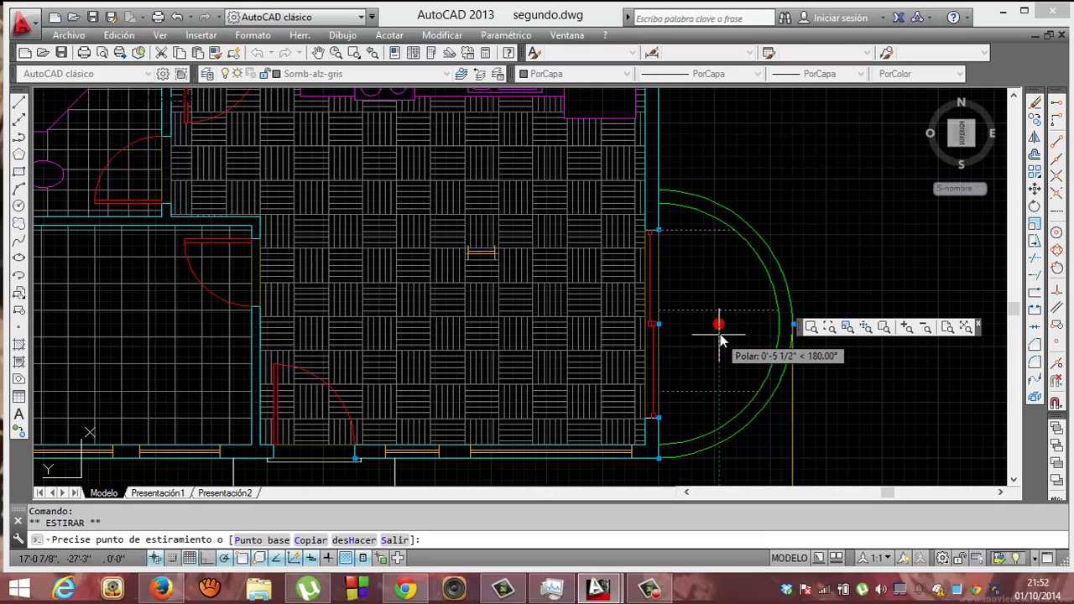
Rescale the balcony hatch to 8.1838 via its centre grip, then deselect it.
left_click(719, 327)
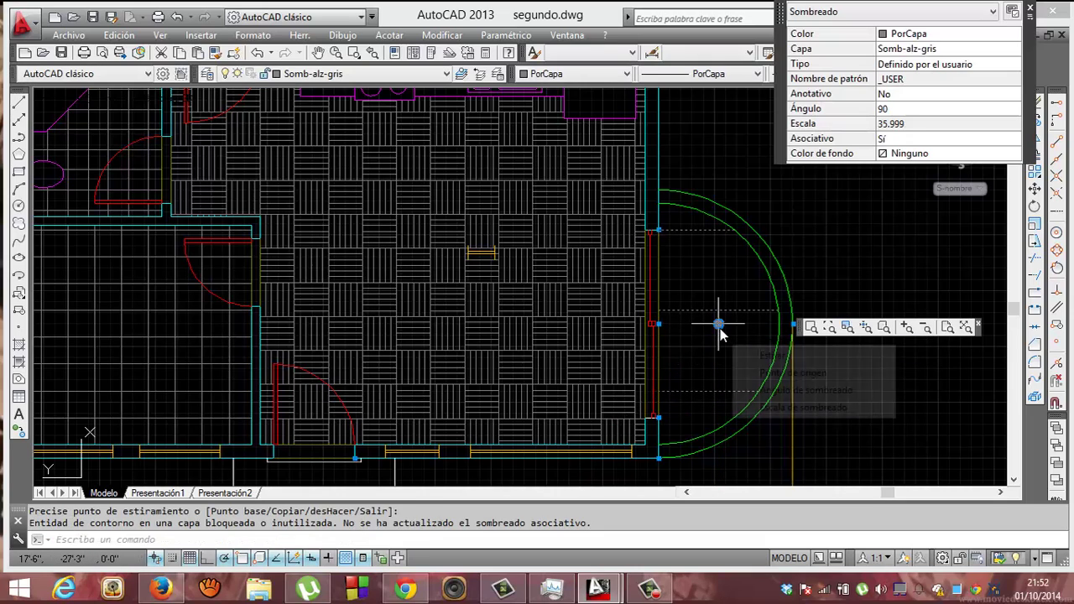
left_click(720, 326)
left_click(719, 326)
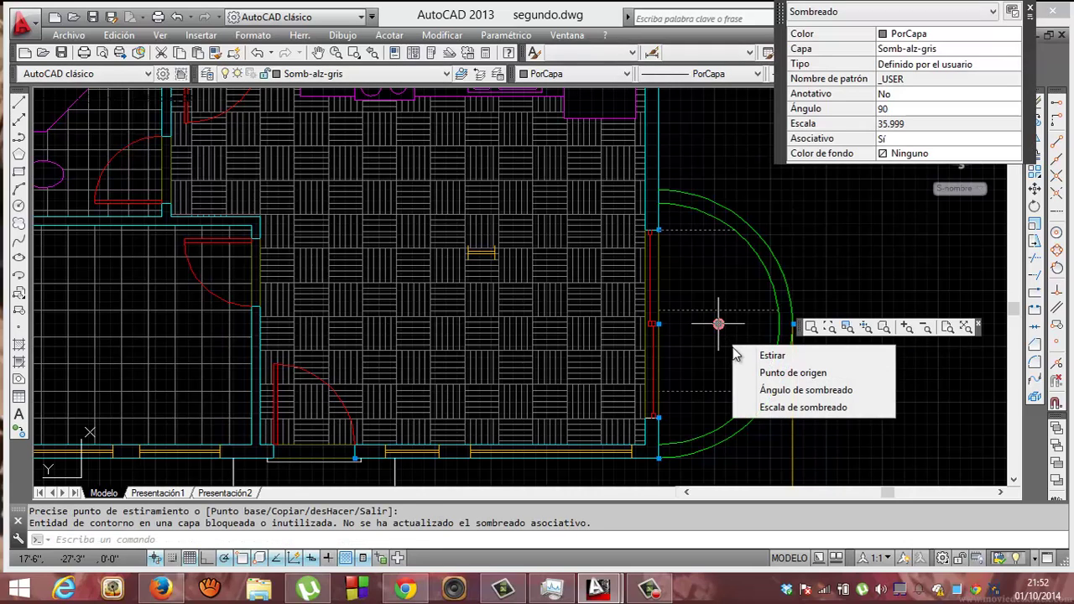
left_click(766, 406)
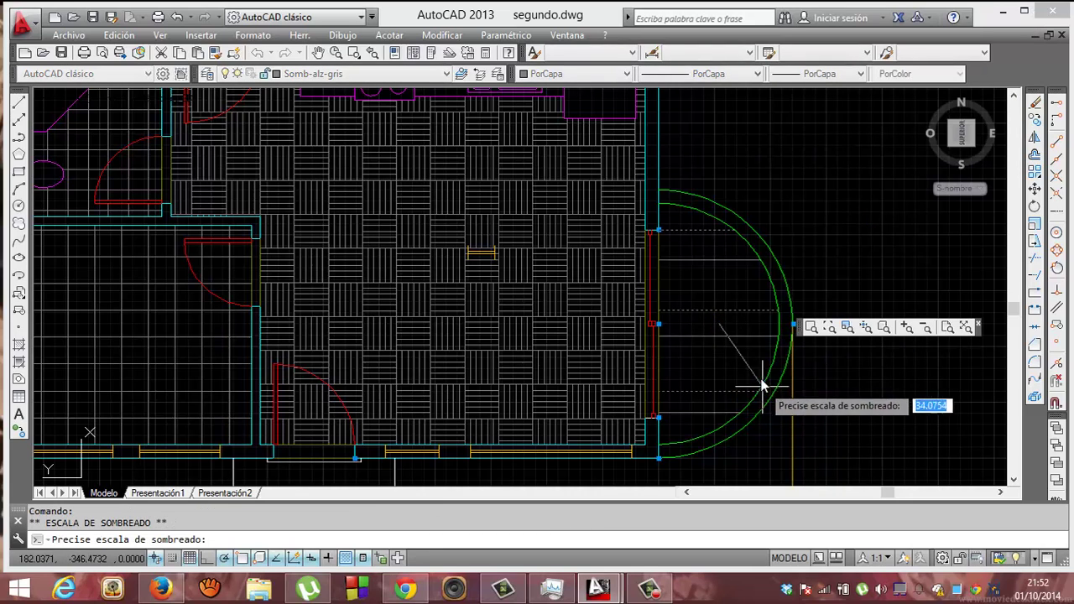
left_click(730, 341)
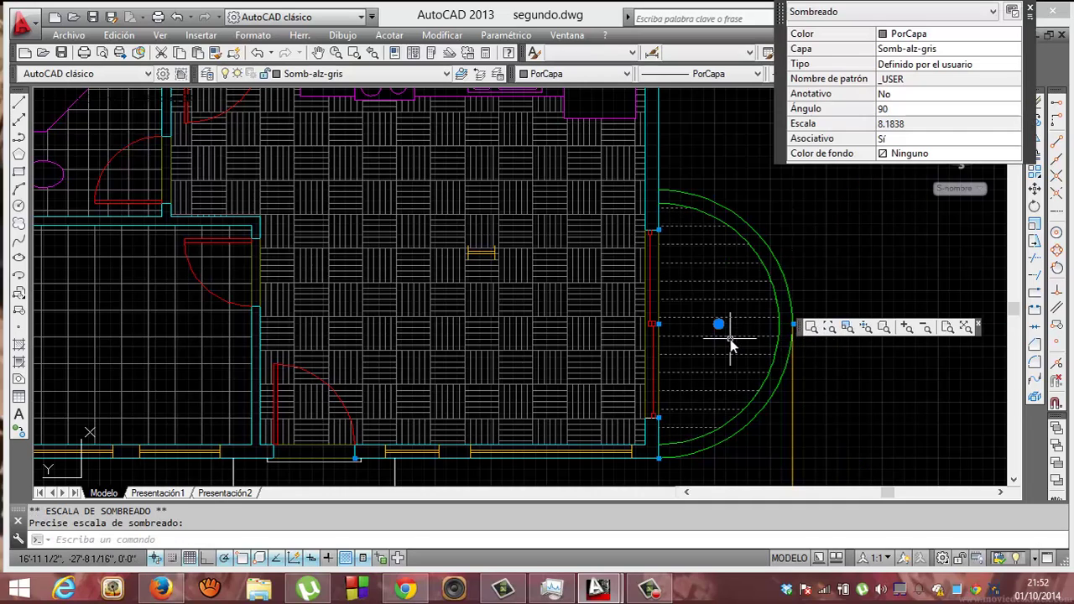
key("Escape")
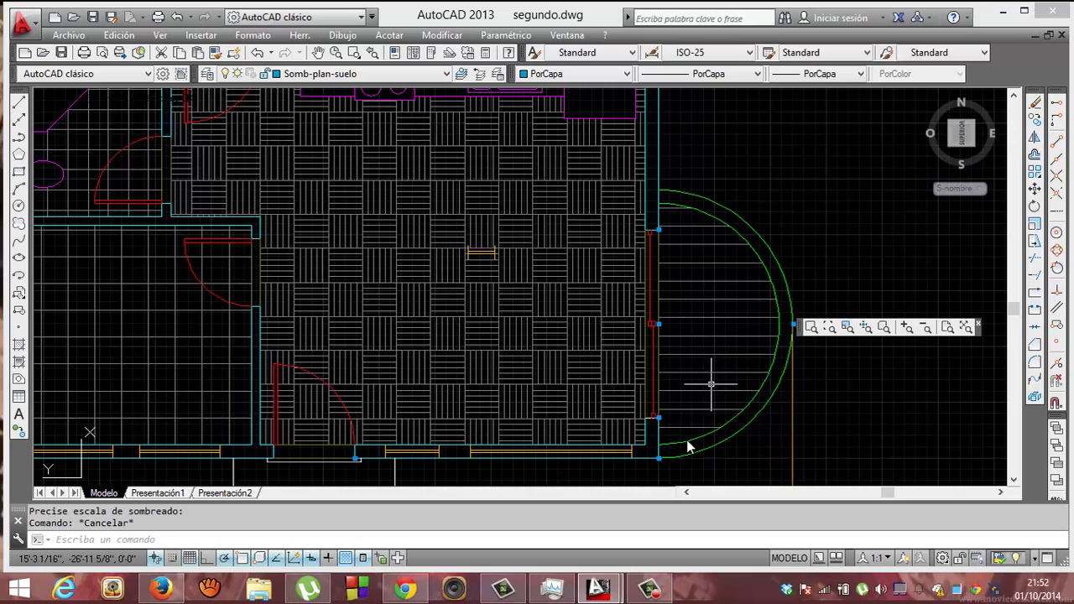